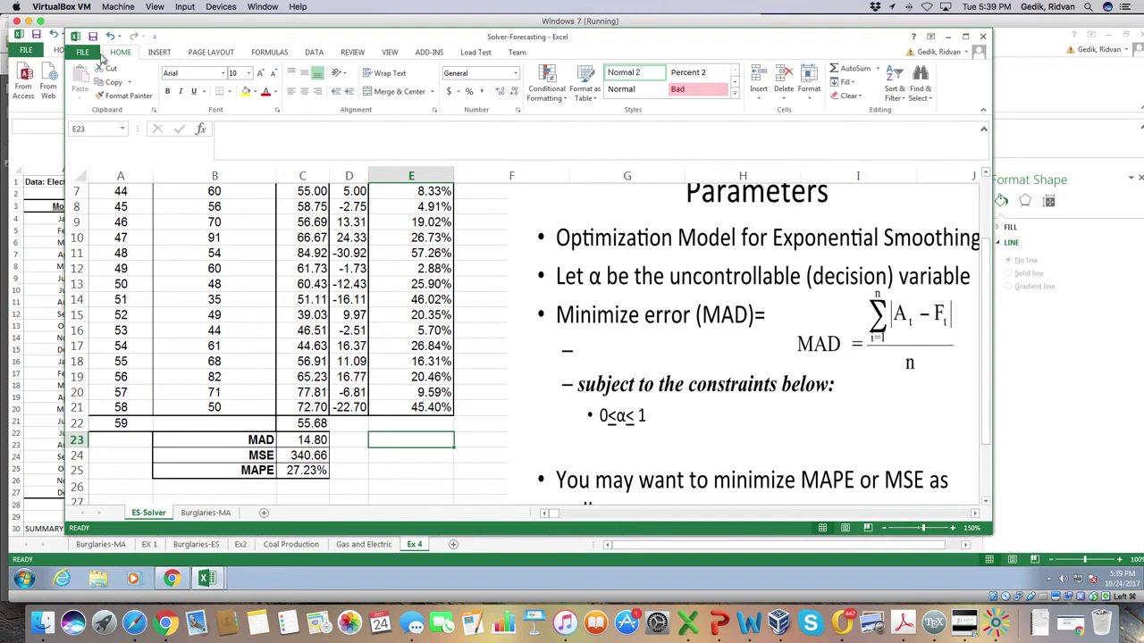
# Check in the Excel add-ins manager that Solver Add-in is enabled and accept the list
pyautogui.click(82, 52)
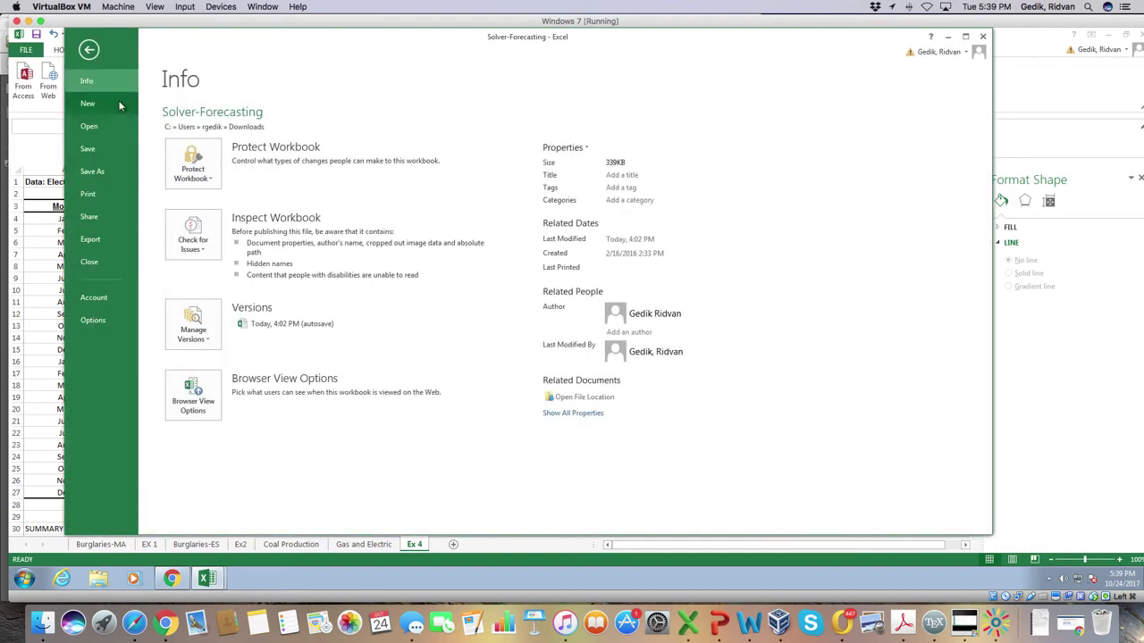
pyautogui.click(89, 50)
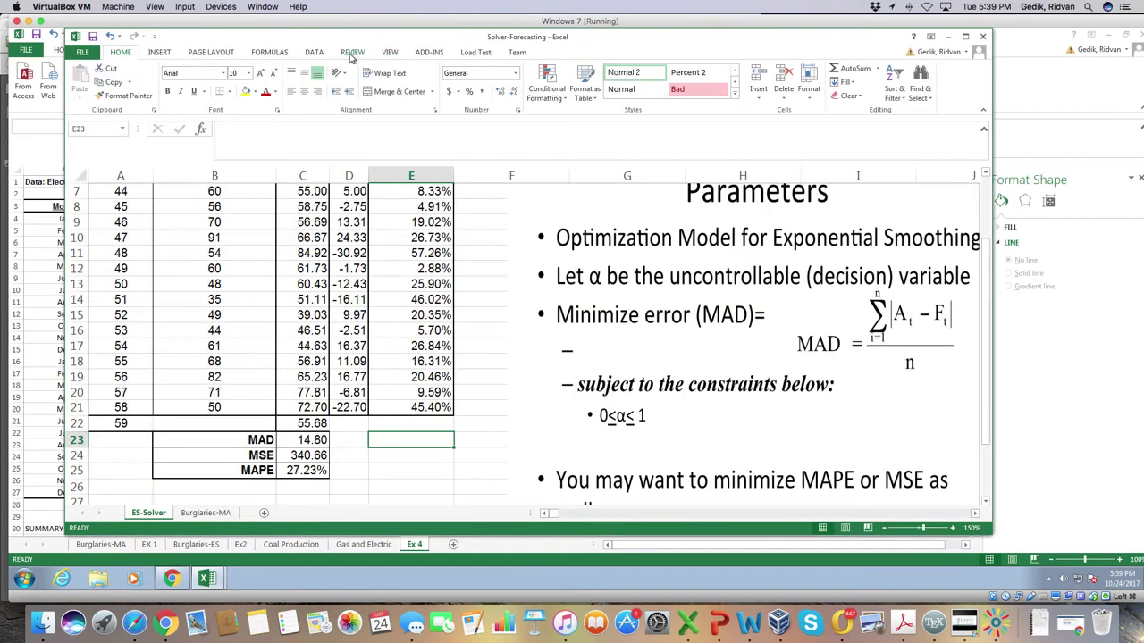
pyautogui.click(320, 54)
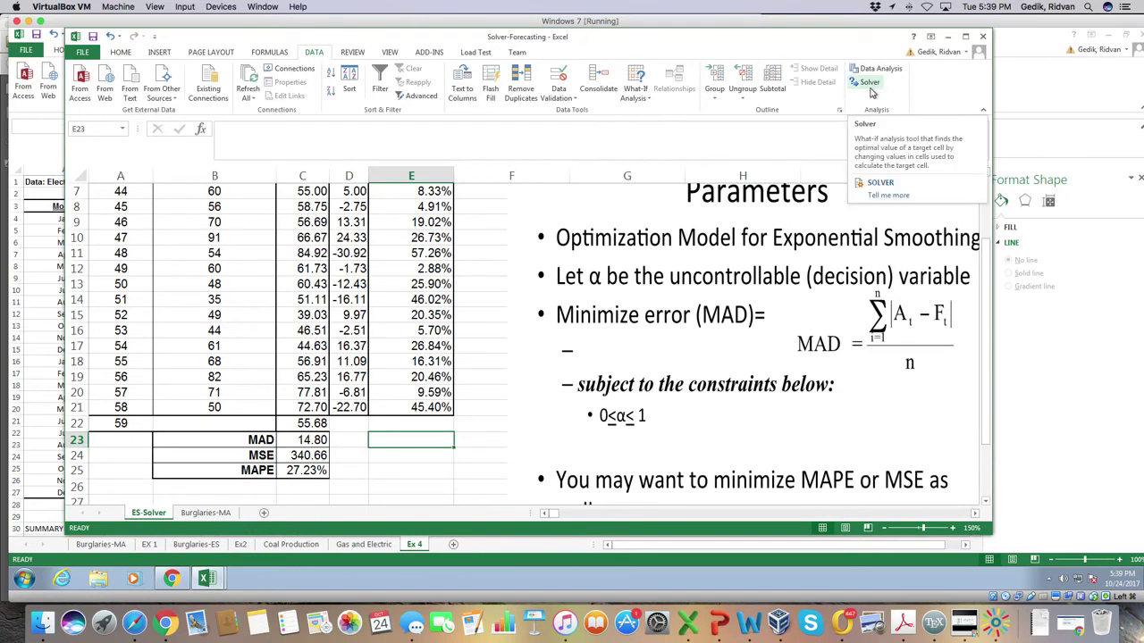
pyautogui.click(83, 52)
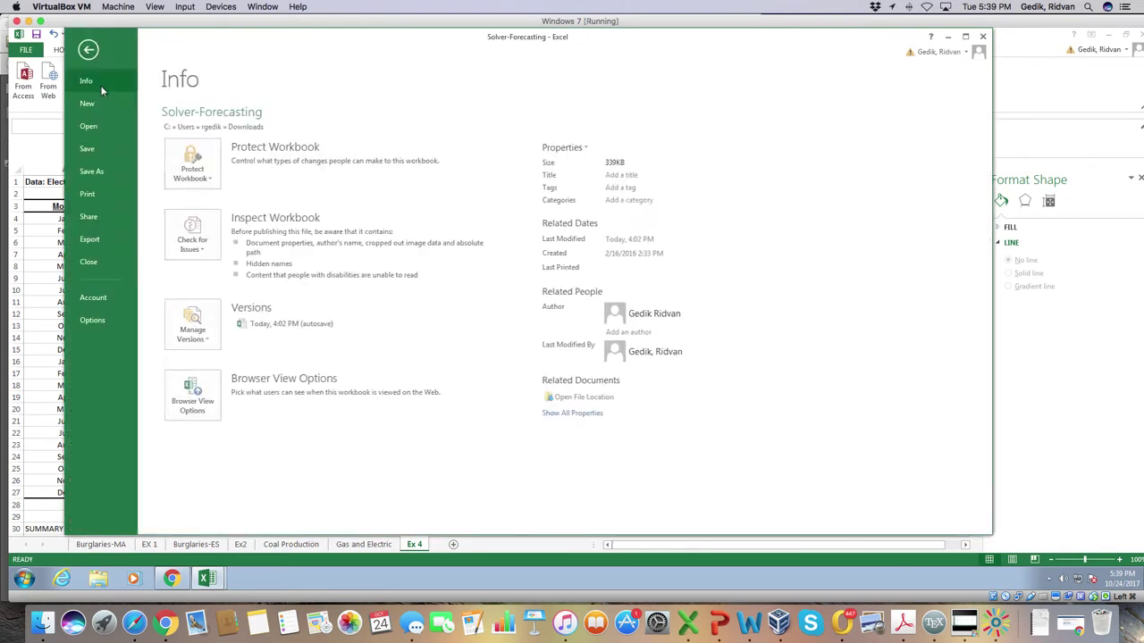
pyautogui.click(90, 321)
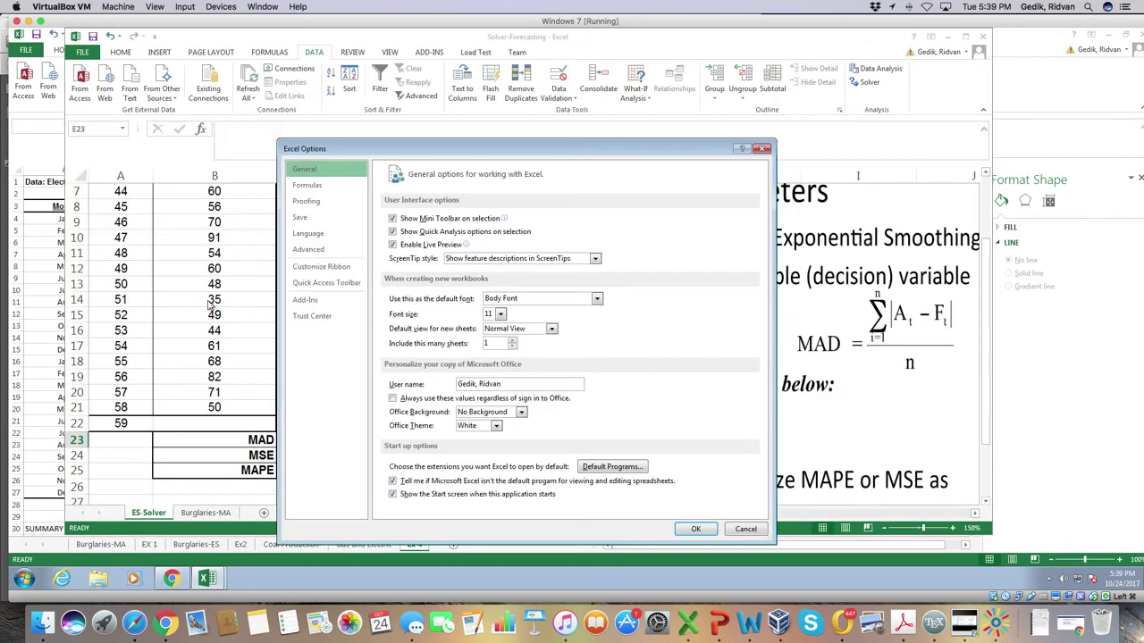
pyautogui.click(327, 305)
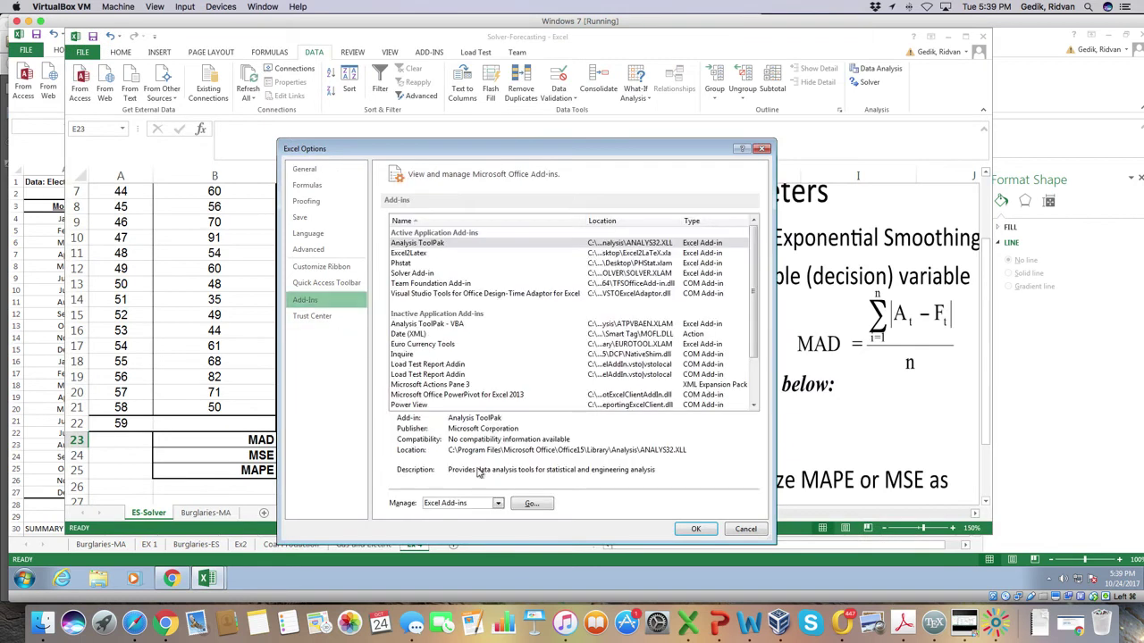
pyautogui.click(531, 506)
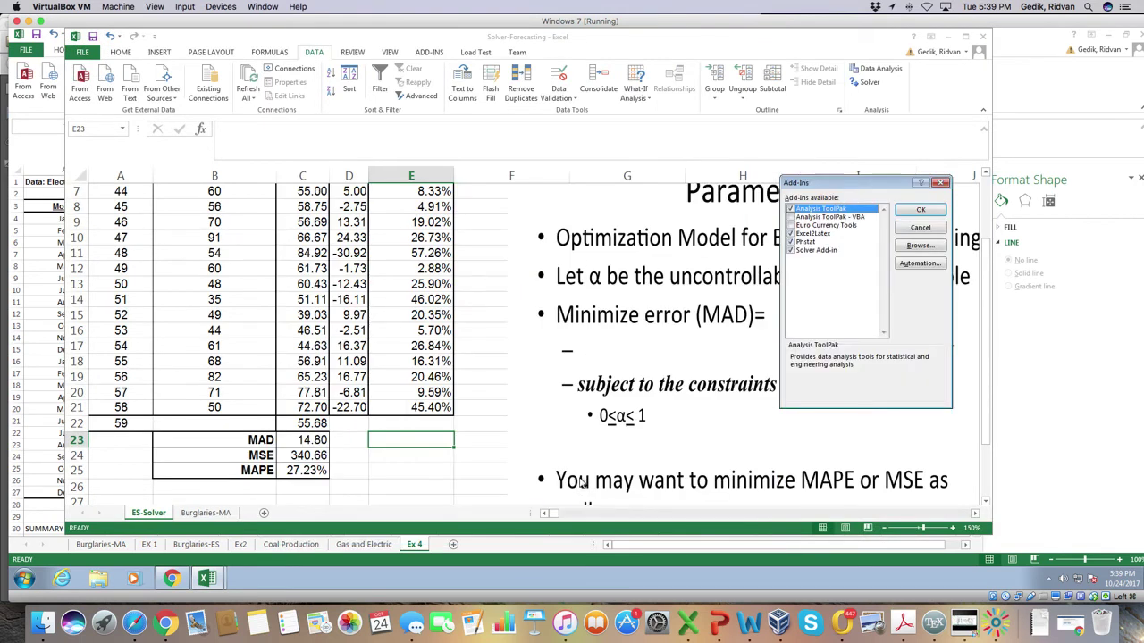
pyautogui.moveTo(827, 188); pyautogui.dragTo(345, 193)
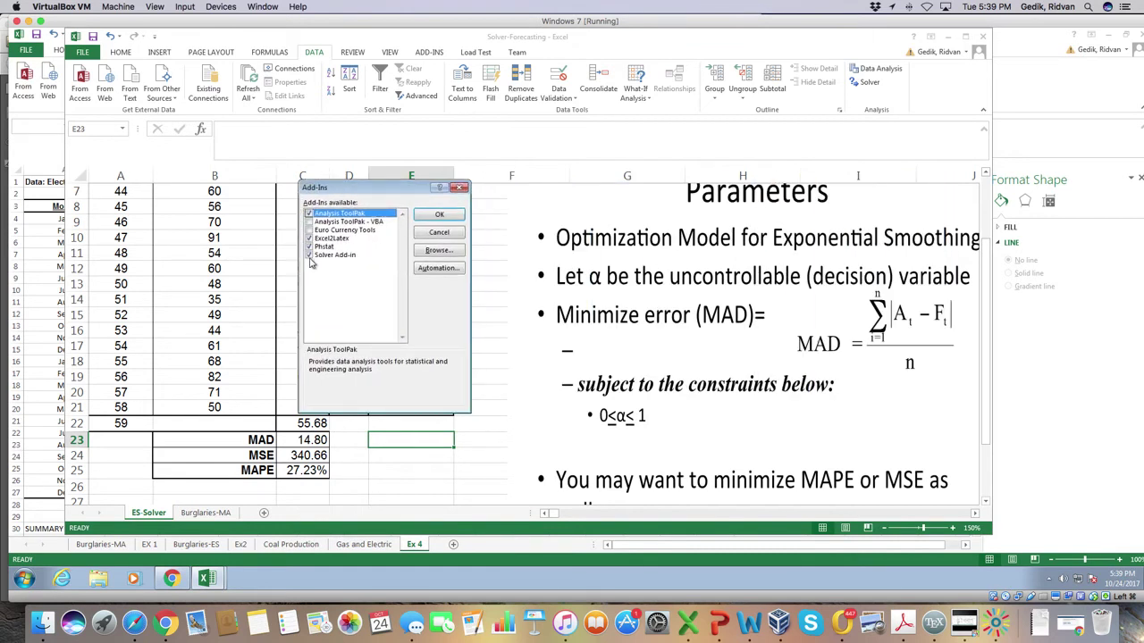
pyautogui.click(439, 216)
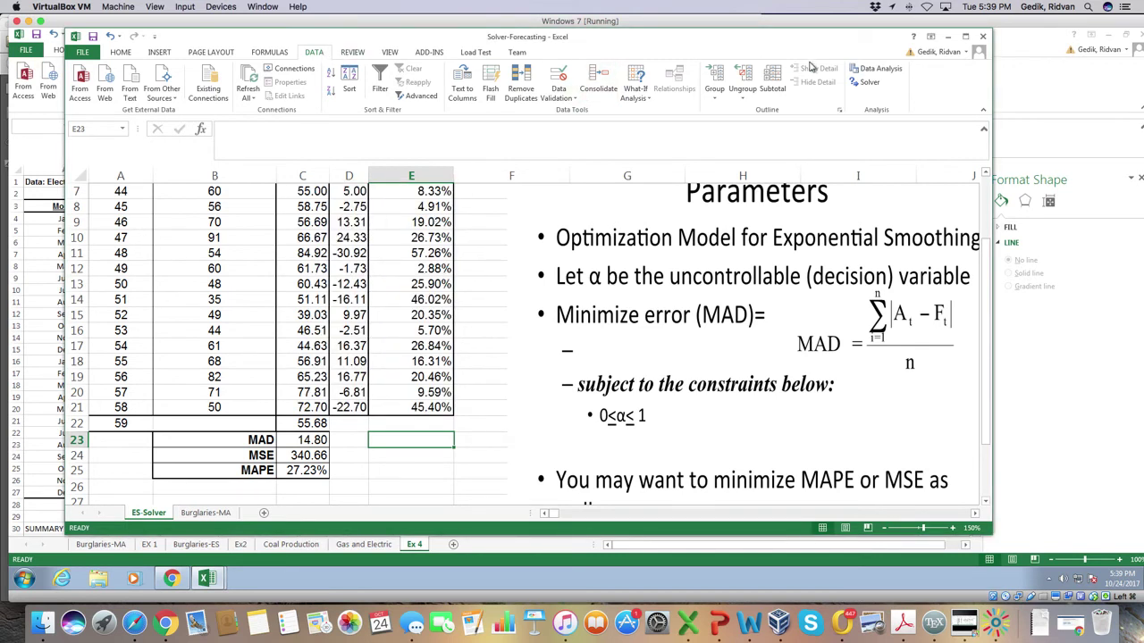
# Open Solver and set the MAD cell C23 as the objective, clearing the existing reference first
pyautogui.click(870, 82)
pyautogui.moveTo(327, 136); pyautogui.dragTo(589, 172)
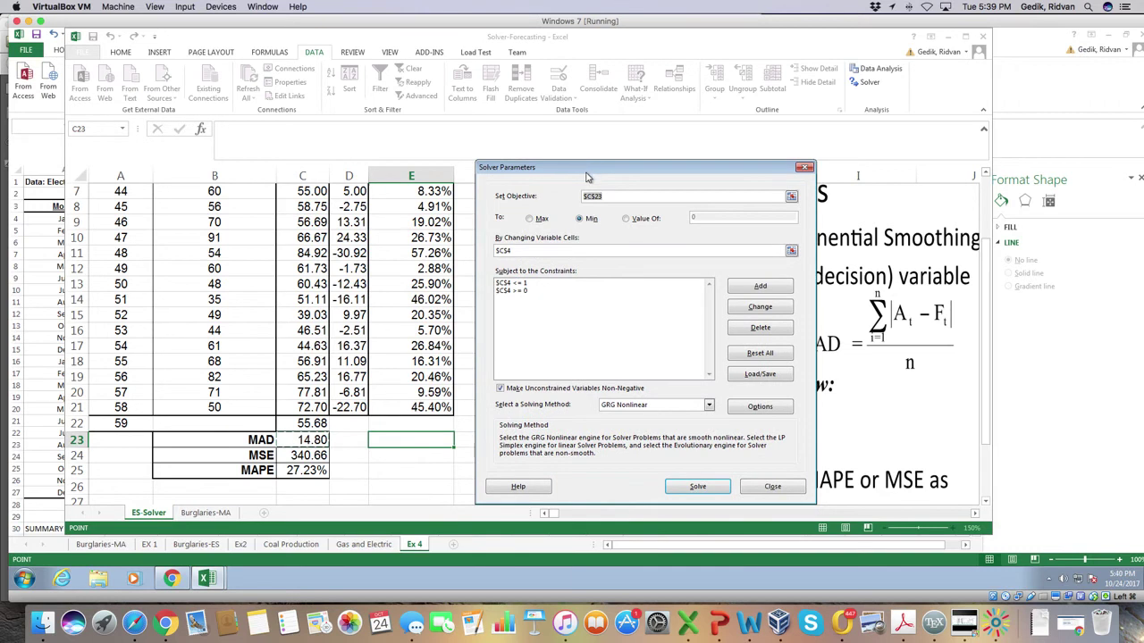
pyautogui.click(613, 198)
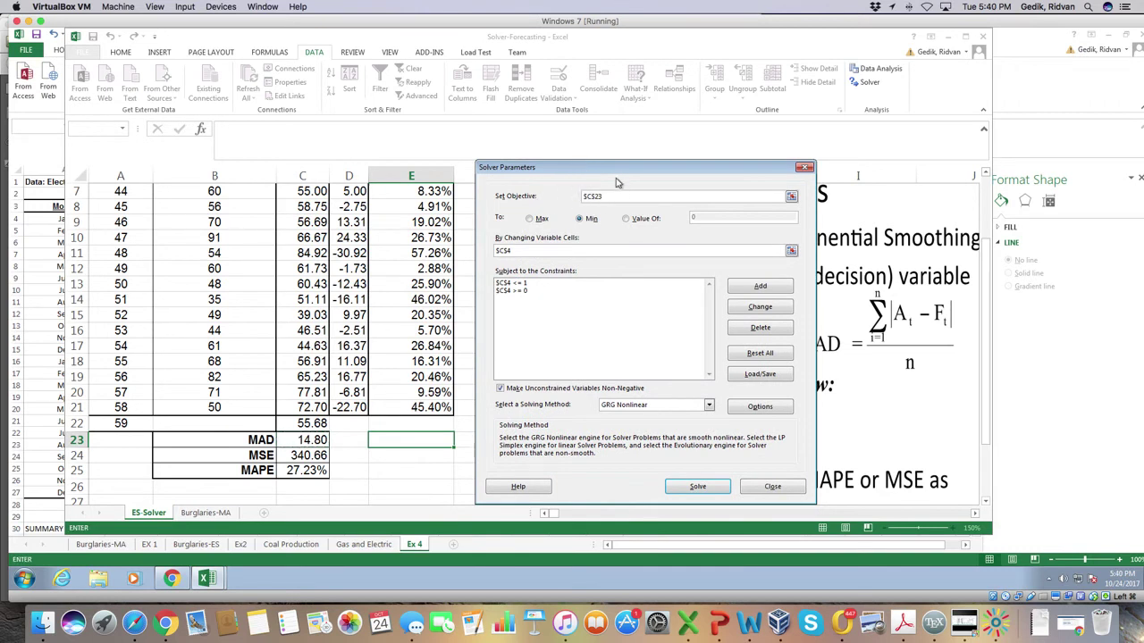
pyautogui.moveTo(616, 170); pyautogui.dragTo(614, 164)
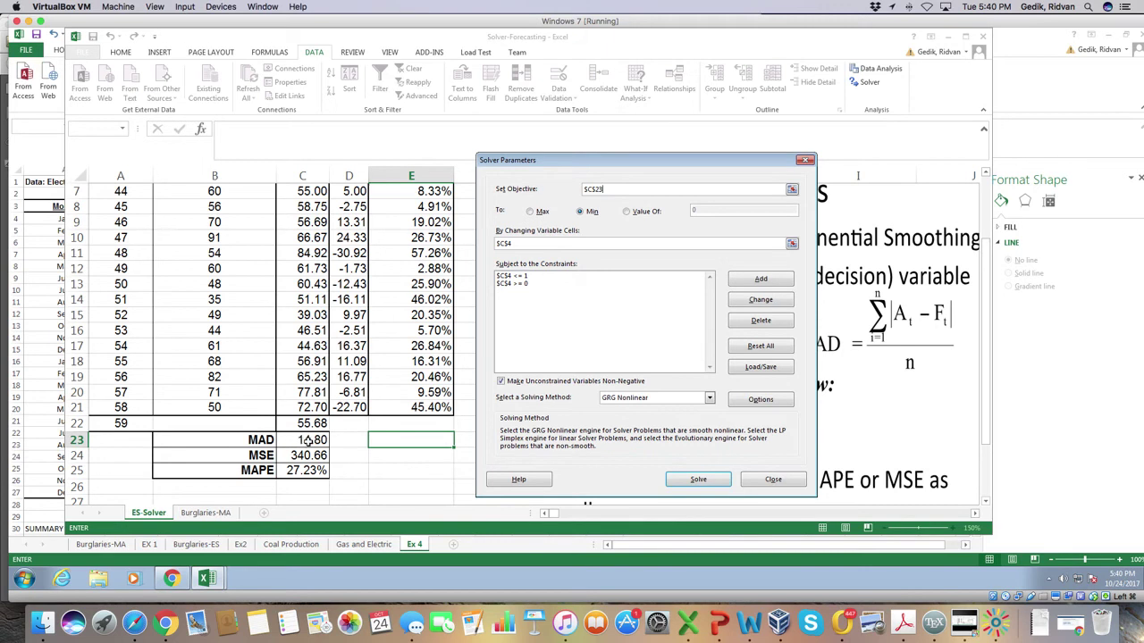
pyautogui.moveTo(618, 191); pyautogui.dragTo(552, 192)
pyautogui.press('BackSpace')
pyautogui.click(313, 440)
# Replace Solver's changing variable cell reference with the alpha cell C4
pyautogui.click(532, 243)
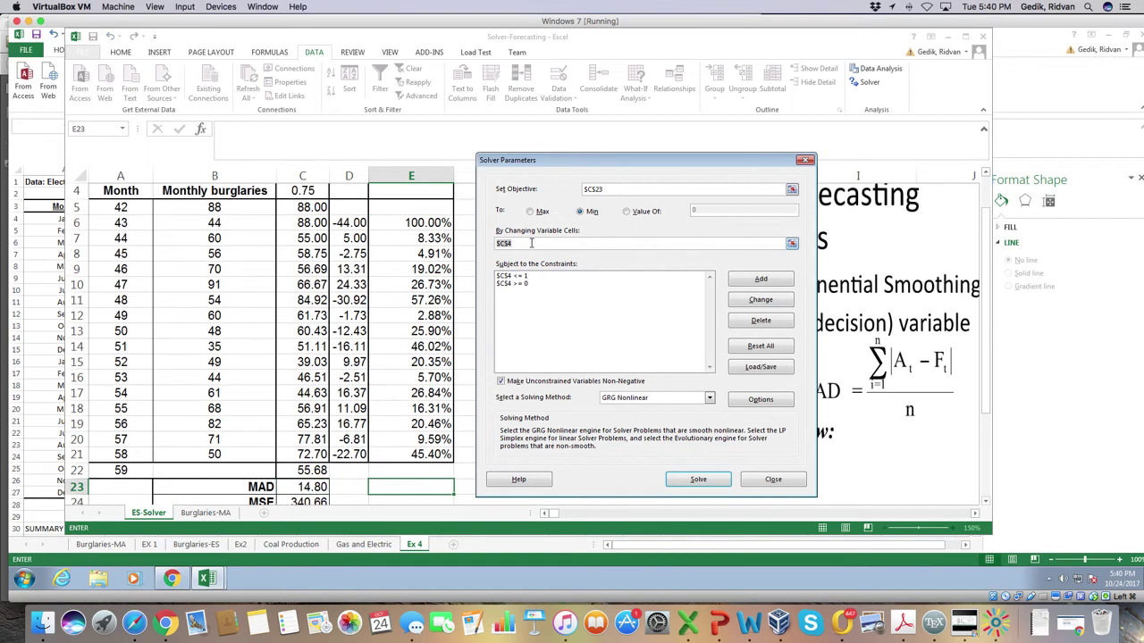
pyautogui.press('BackSpace')
pyautogui.click(306, 192)
# Delete both existing constraints on C4 from the Solver model
pyautogui.click(549, 326)
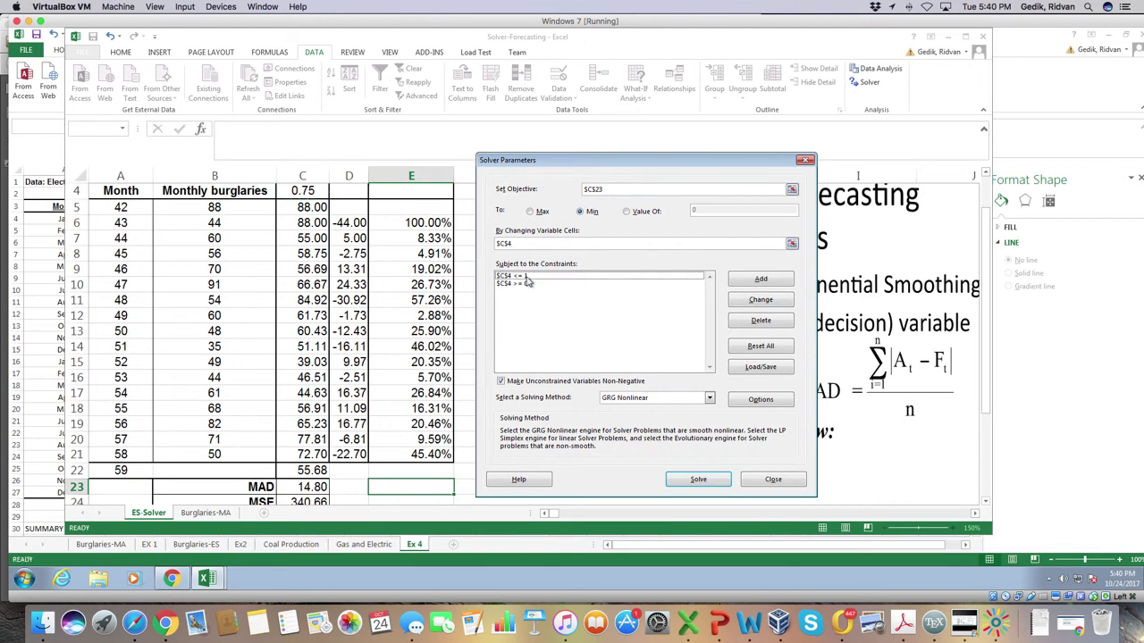
pyautogui.click(528, 278)
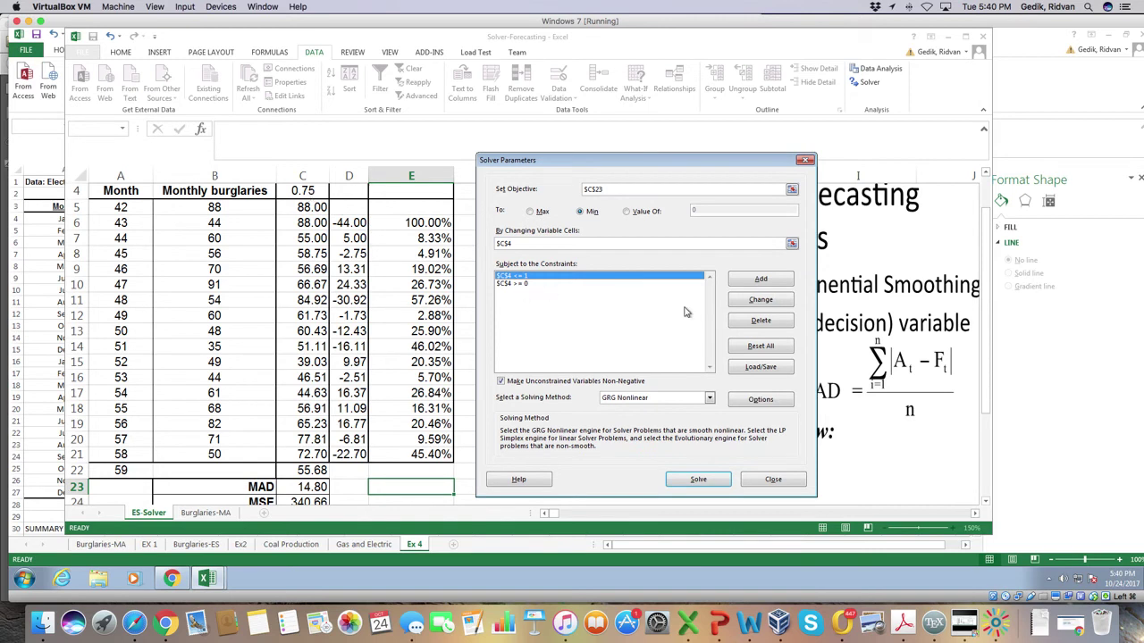
pyautogui.click(756, 327)
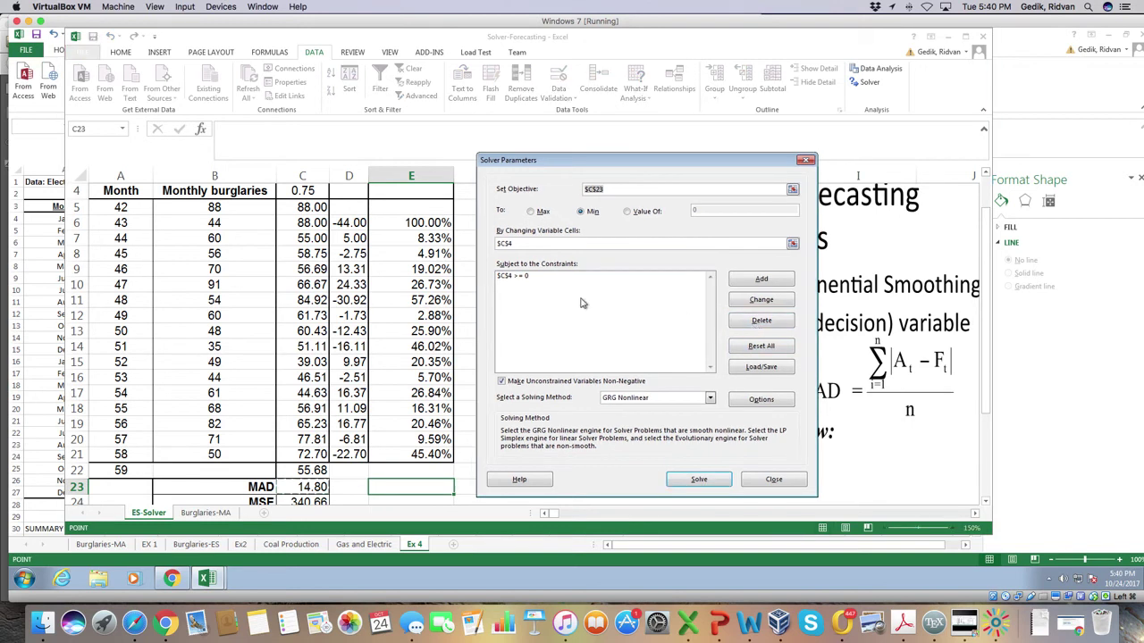
pyautogui.click(533, 278)
pyautogui.click(757, 322)
# Add a Solver constraint requiring the alpha cell C4 to be <= 1
pyautogui.click(759, 281)
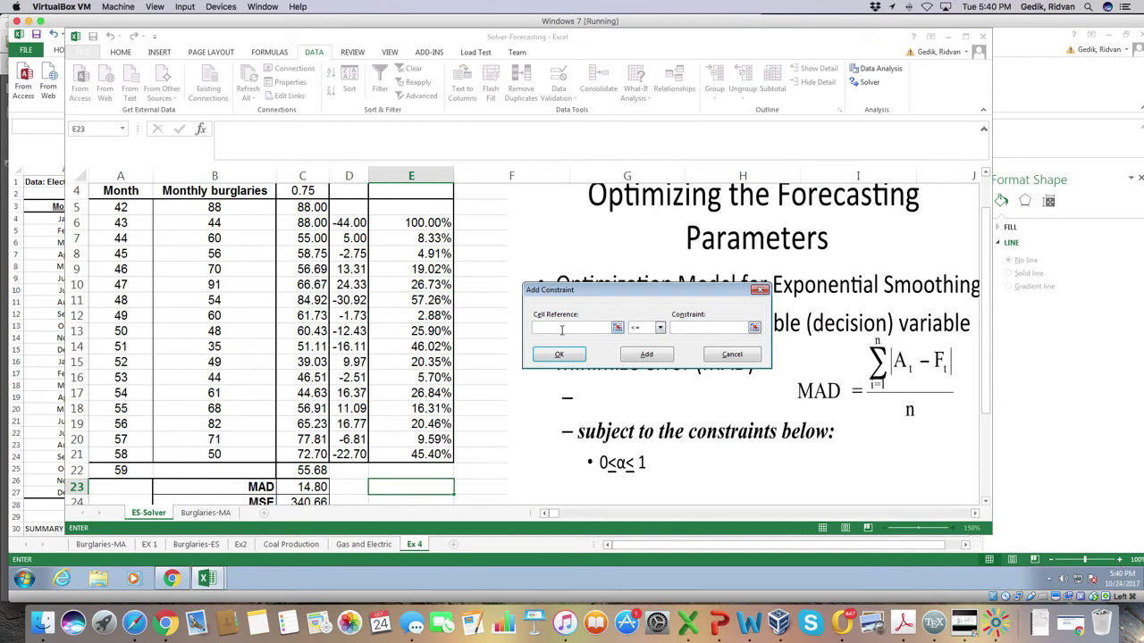
pyautogui.click(303, 191)
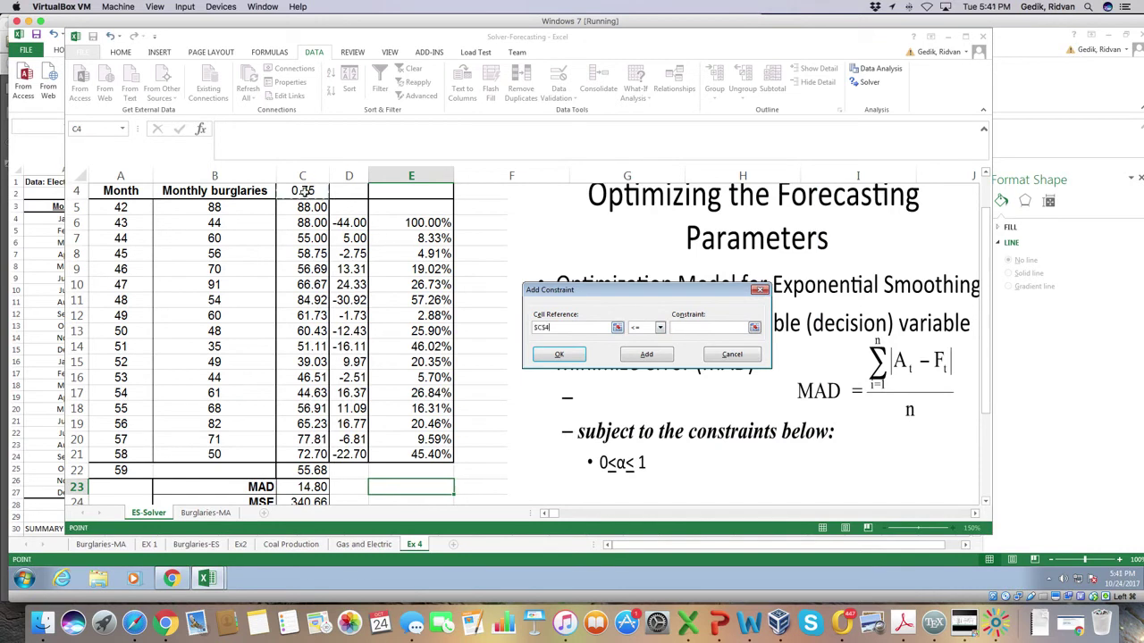
pyautogui.click(659, 328)
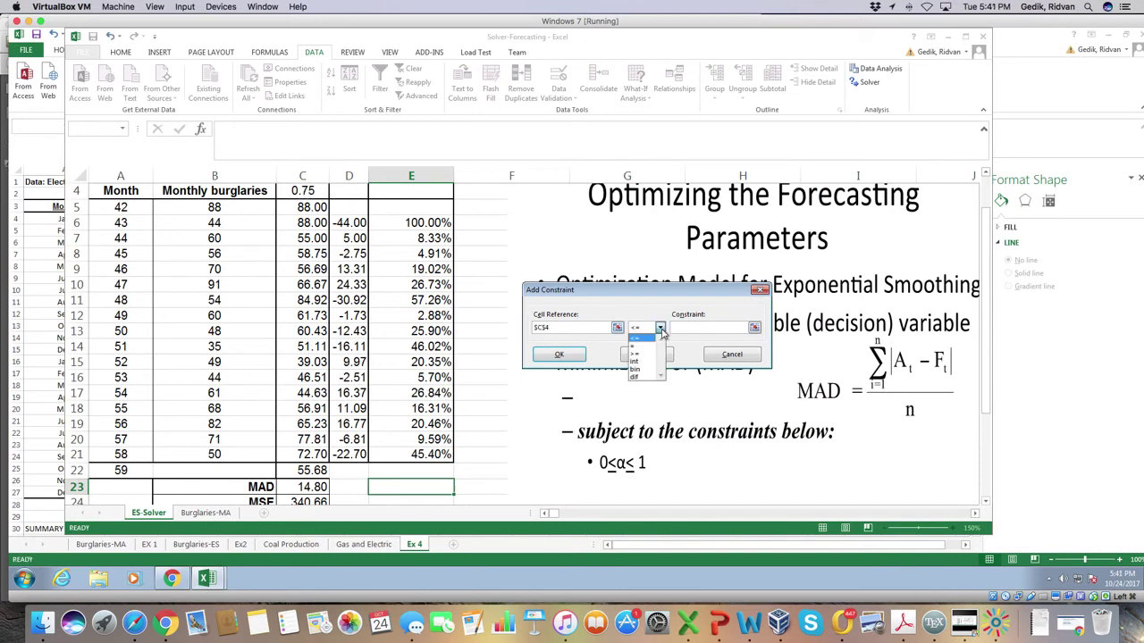
pyautogui.click(640, 340)
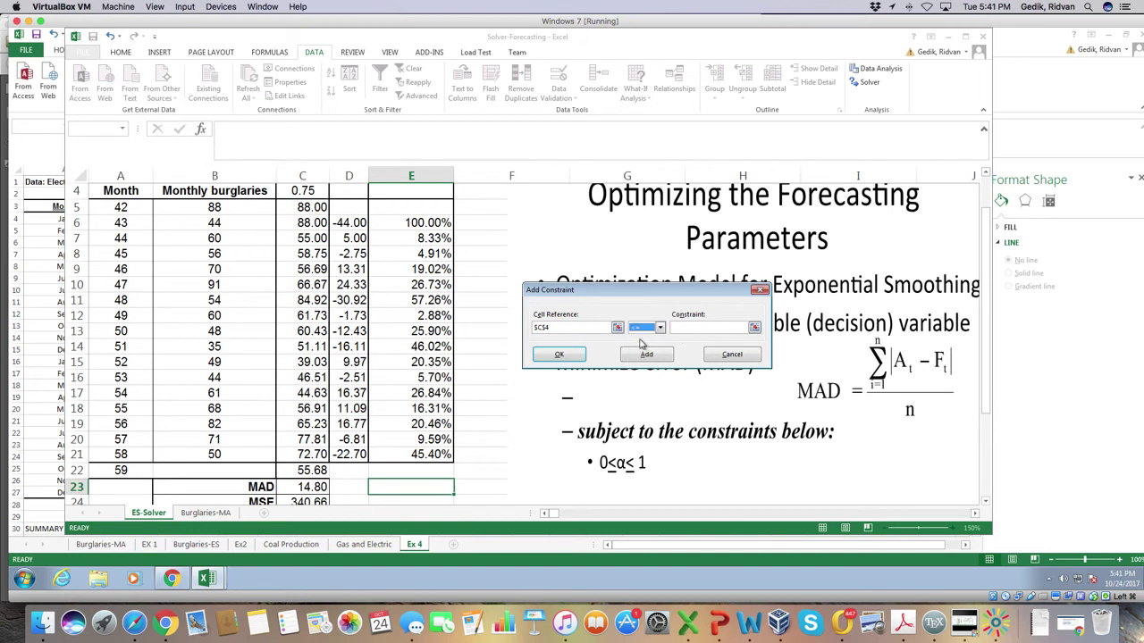
pyautogui.click(688, 328)
pyautogui.click(652, 355)
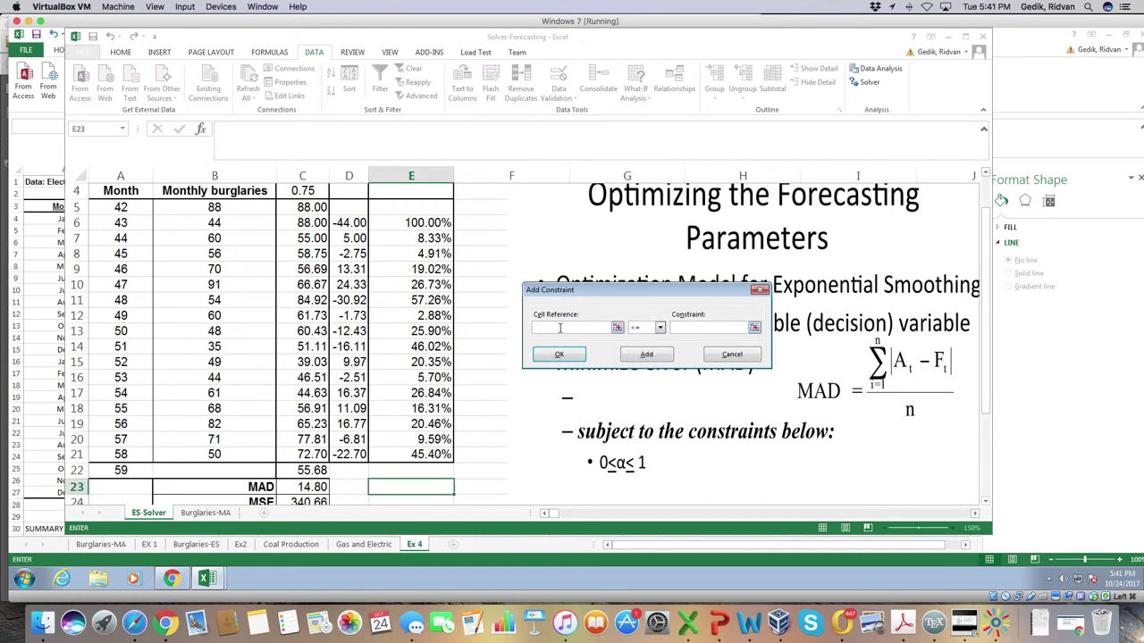
# Add a second constraint requiring the alpha cell C4 to be >= 0 and return to the Solver parameters
pyautogui.click(297, 193)
pyautogui.click(647, 328)
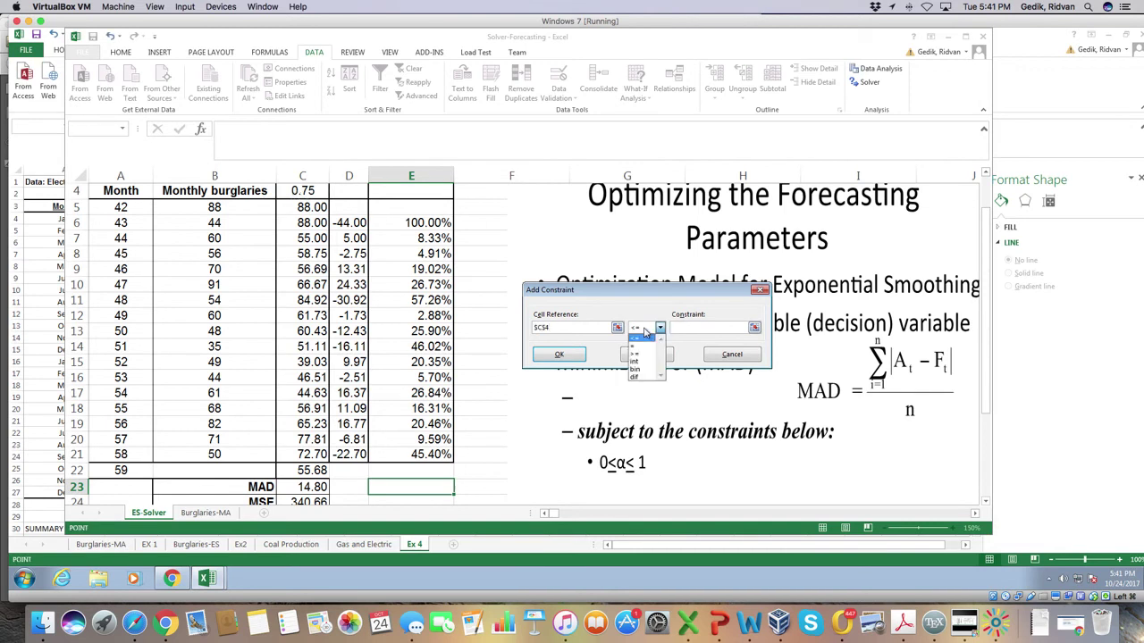
pyautogui.click(650, 354)
pyautogui.click(705, 328)
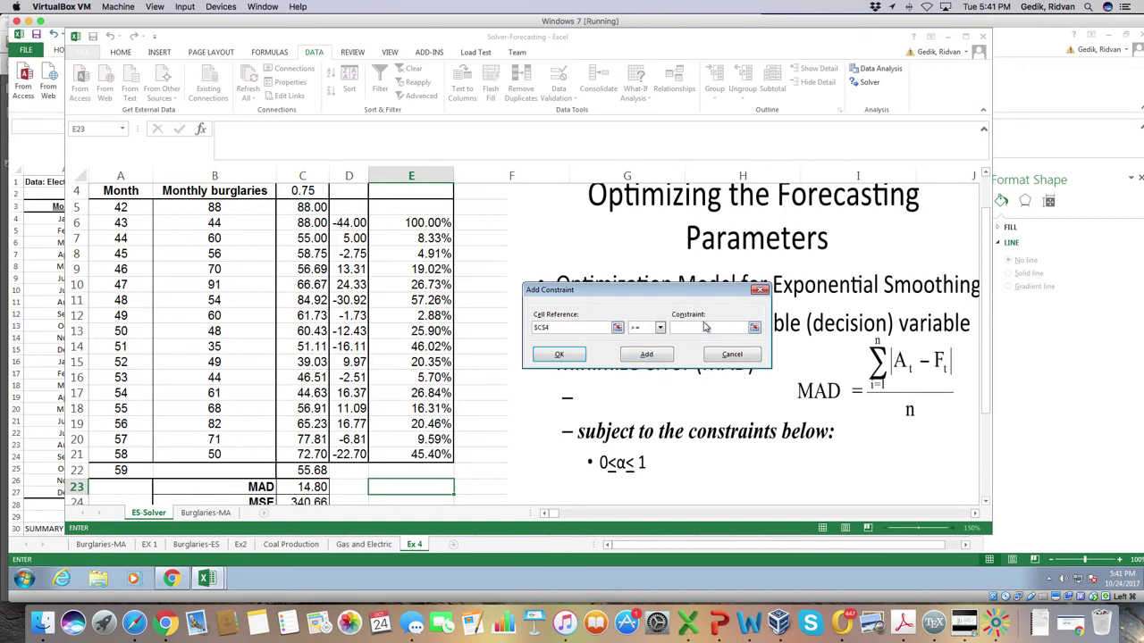
pyautogui.click(558, 355)
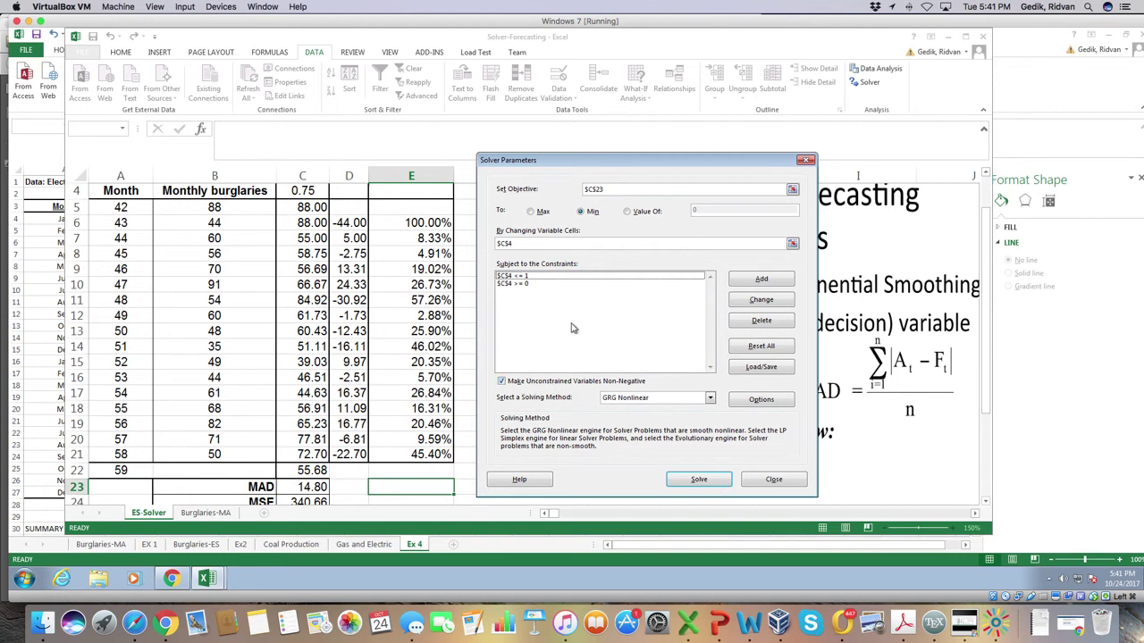
# Choose GRG Nonlinear as the solving method, solve the MAD minimization, and keep the Solver solution
pyautogui.click(645, 398)
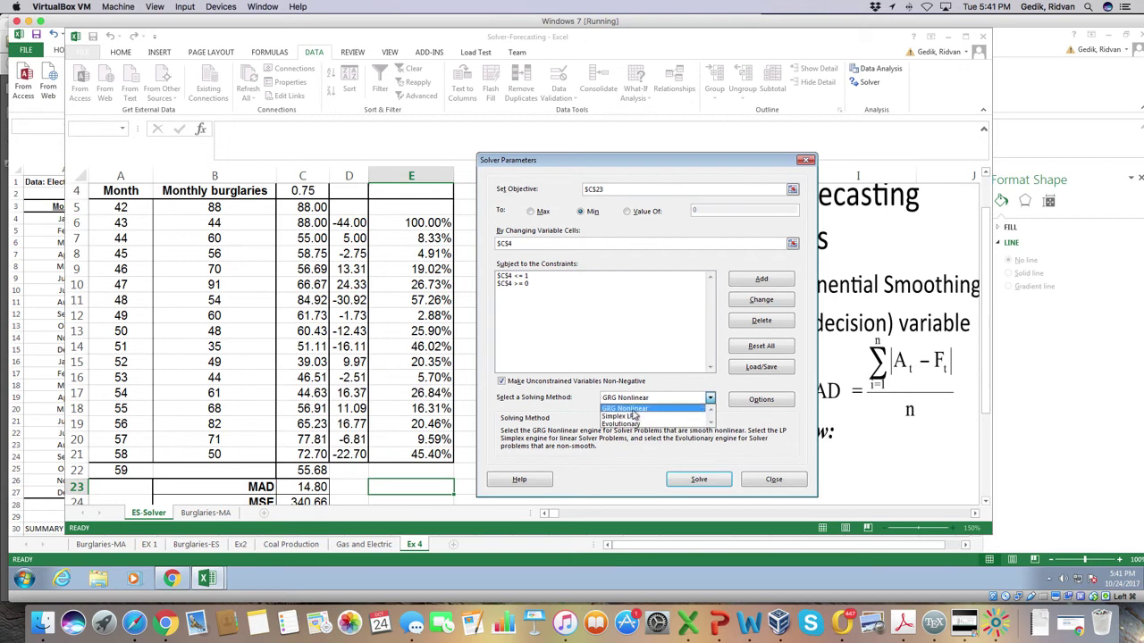
pyautogui.click(633, 410)
pyautogui.click(612, 340)
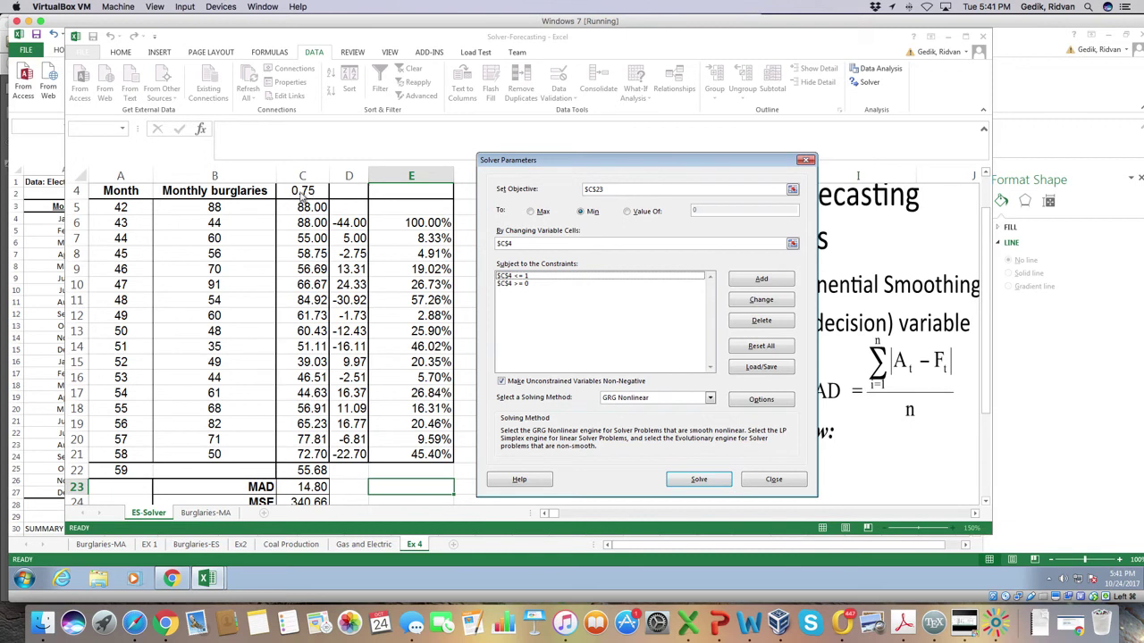
pyautogui.click(700, 480)
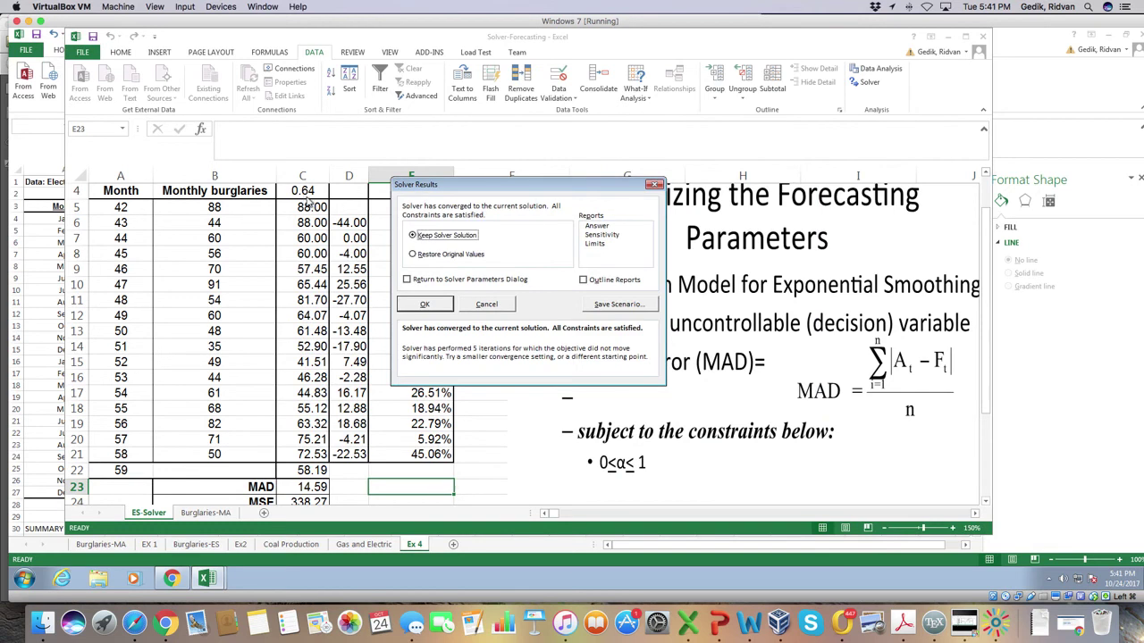
pyautogui.click(426, 304)
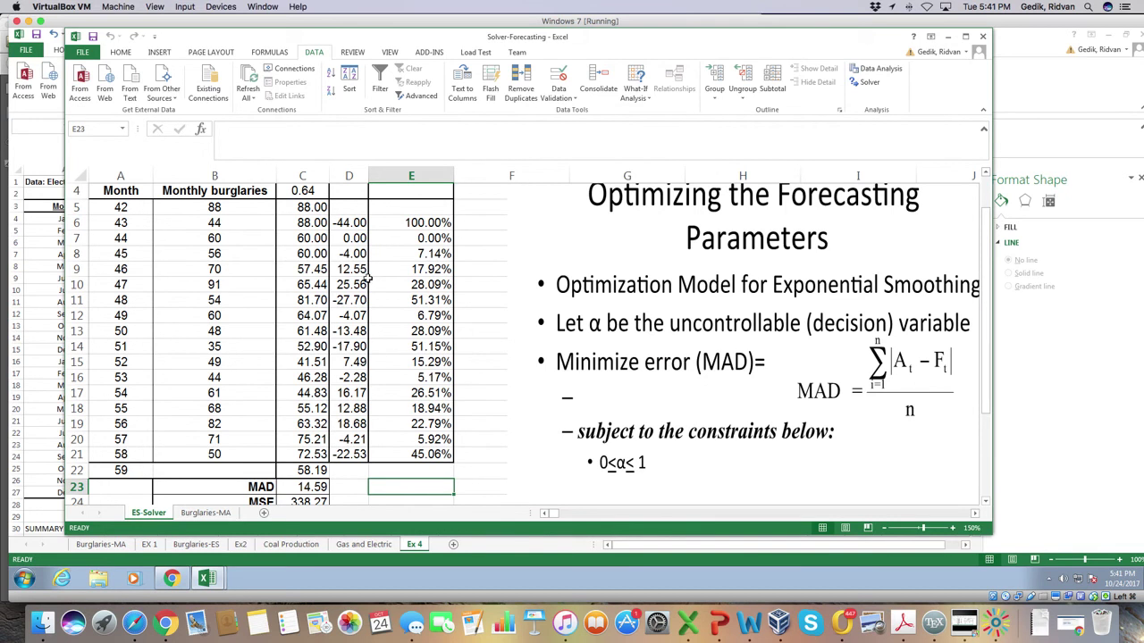
# Examine the optimized alpha in C4, the recalculated forecasts, and the MAD, MSE and MAPE cells below the table
pyautogui.scroll(-1, 367, 280)
pyautogui.scroll(2, 367, 279)
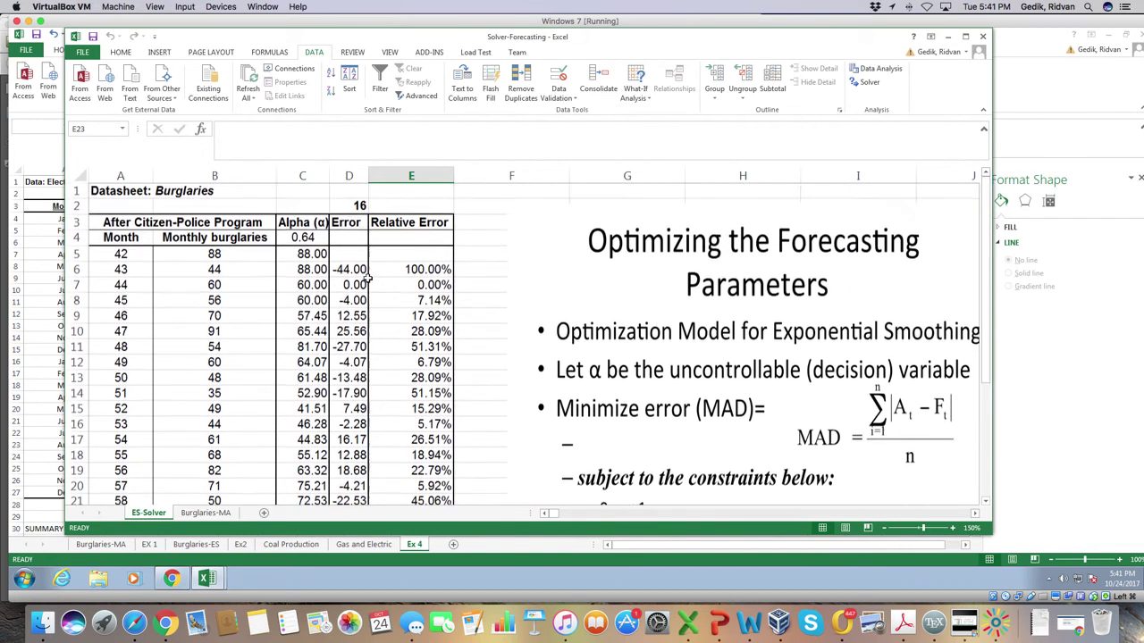
pyautogui.scroll(-2, 367, 279)
pyautogui.scroll(1, 366, 279)
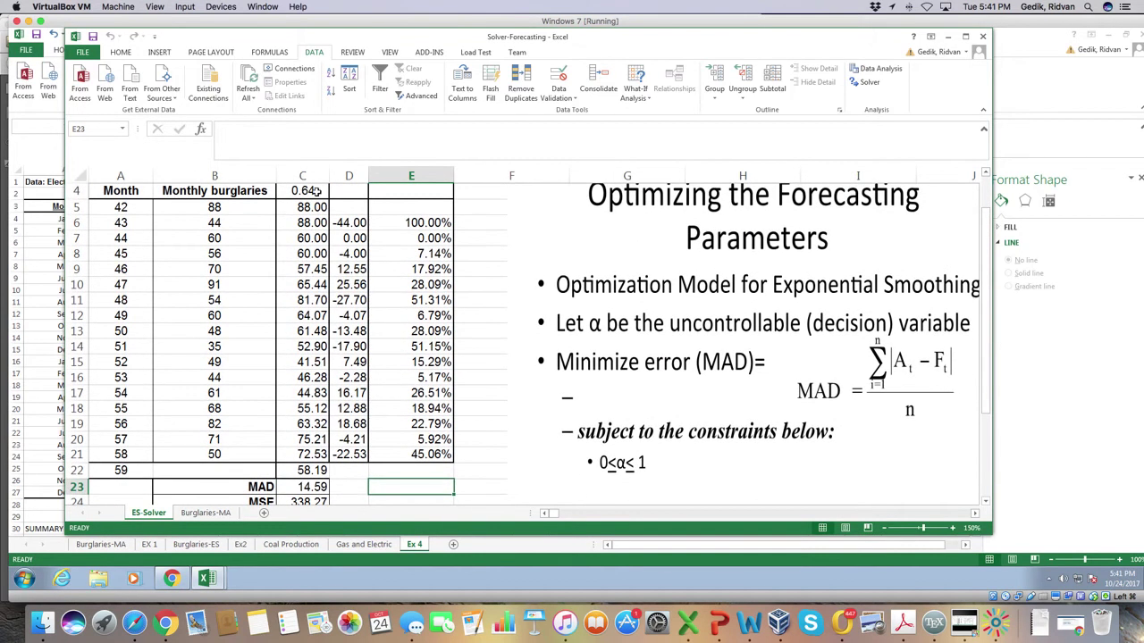
pyautogui.click(313, 194)
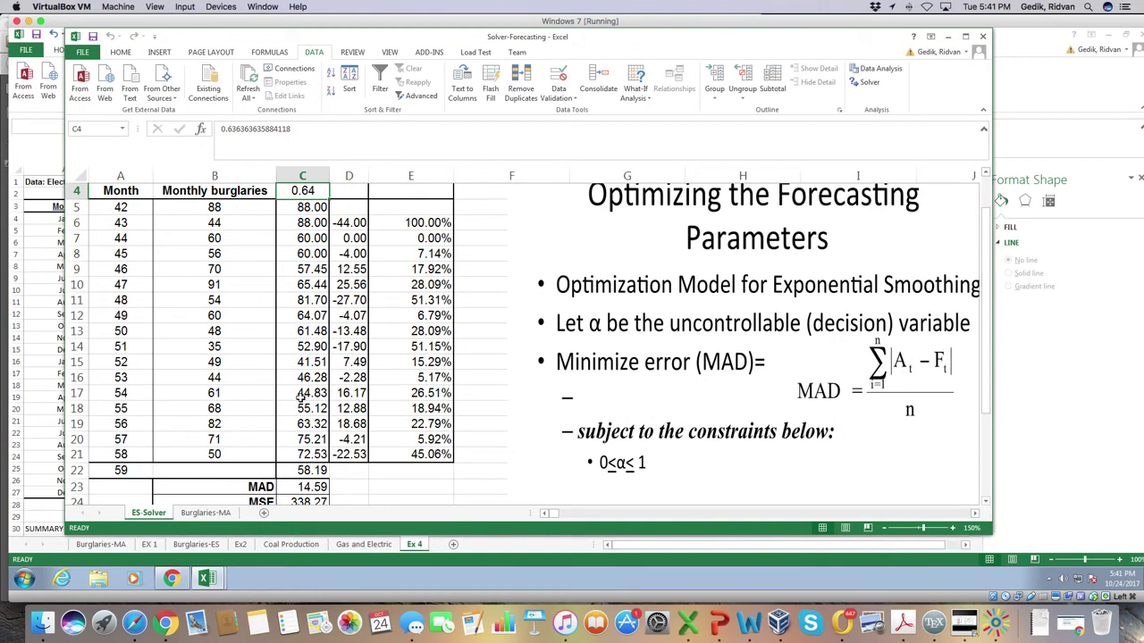
pyautogui.scroll(-1, 290, 453)
pyautogui.click(297, 457)
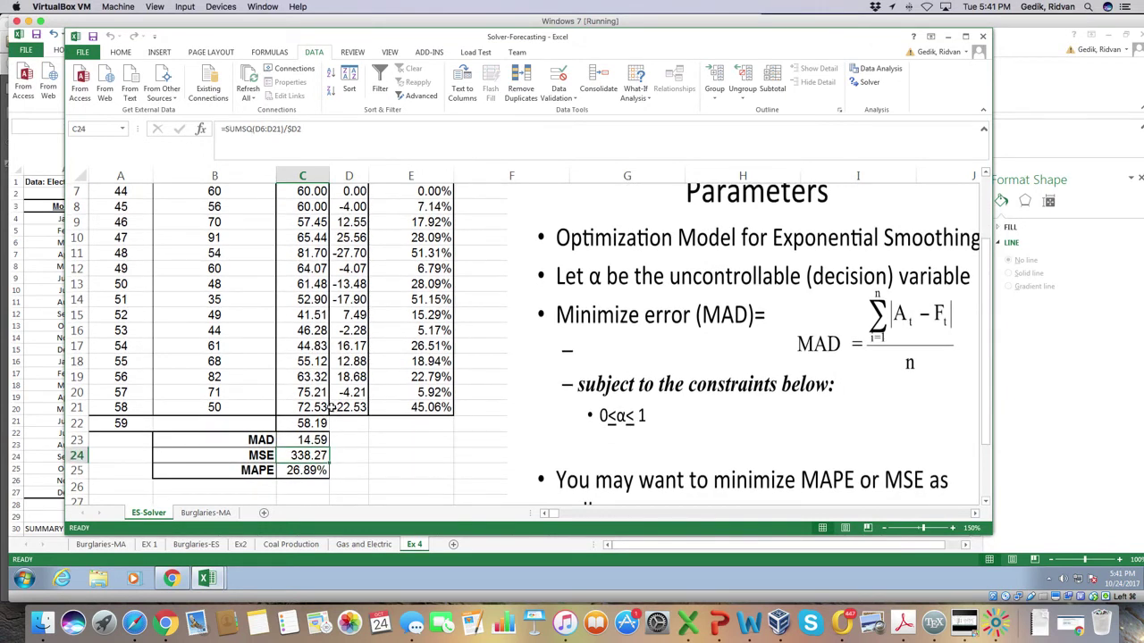
# Reopen Solver and replace the objective with the MSE cell C24
pyautogui.click(867, 82)
pyautogui.click(623, 189)
pyautogui.moveTo(623, 190); pyautogui.dragTo(559, 190)
pyautogui.press('BackSpace')
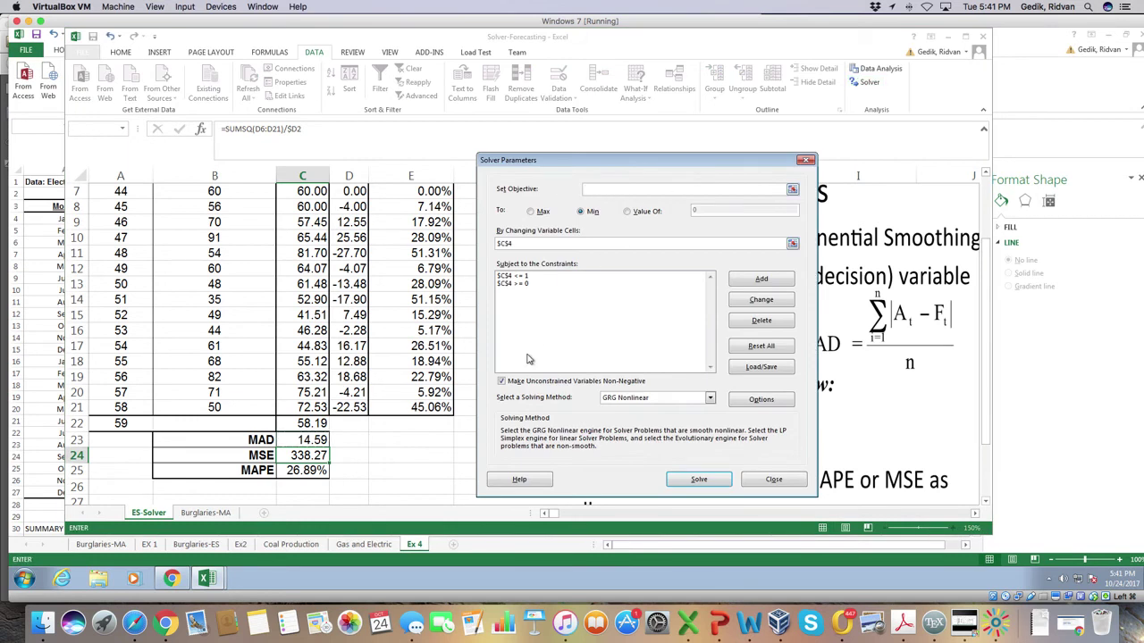
pyautogui.click(304, 455)
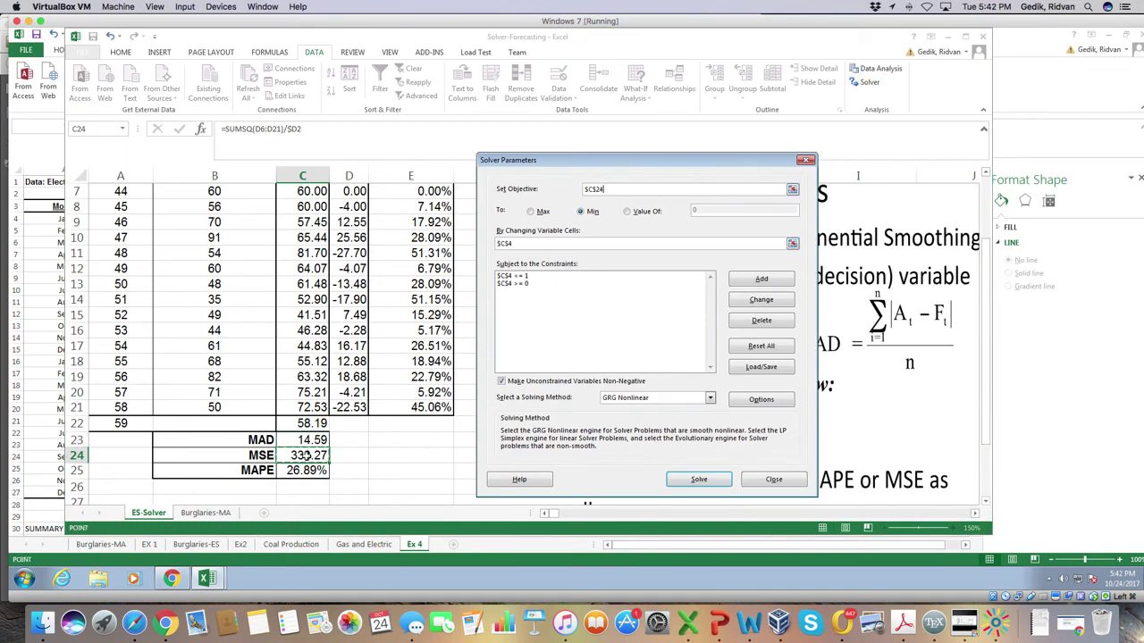
pyautogui.click(516, 242)
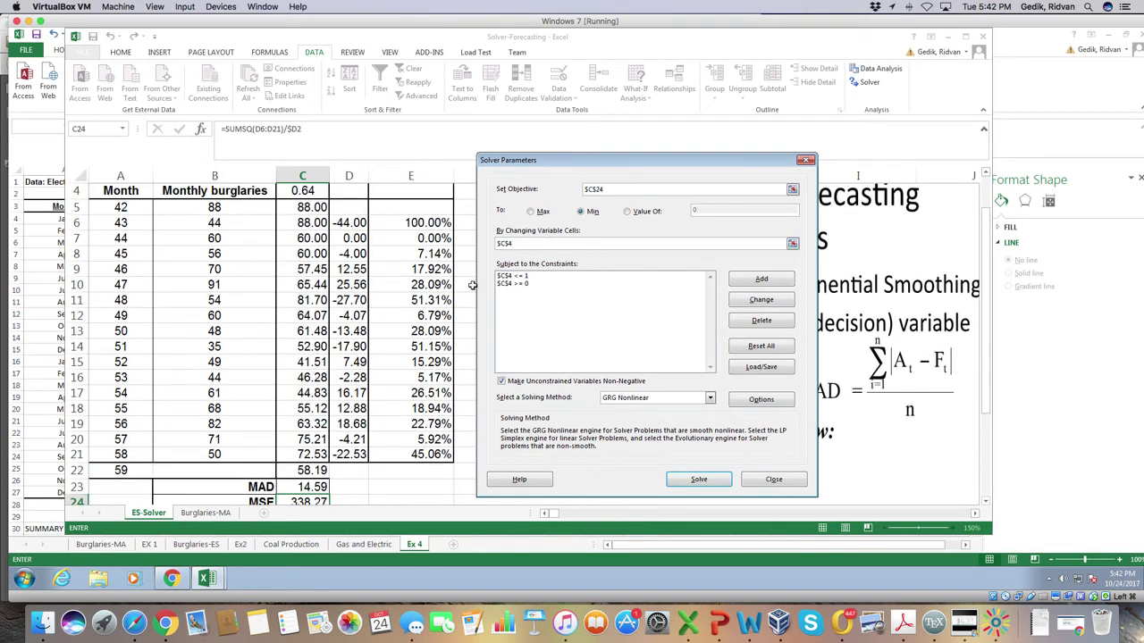
# Solve the MSE minimization, keep the Solver solution, and review alpha in C4 and the error cells C23:C25
pyautogui.click(710, 483)
pyautogui.click(431, 303)
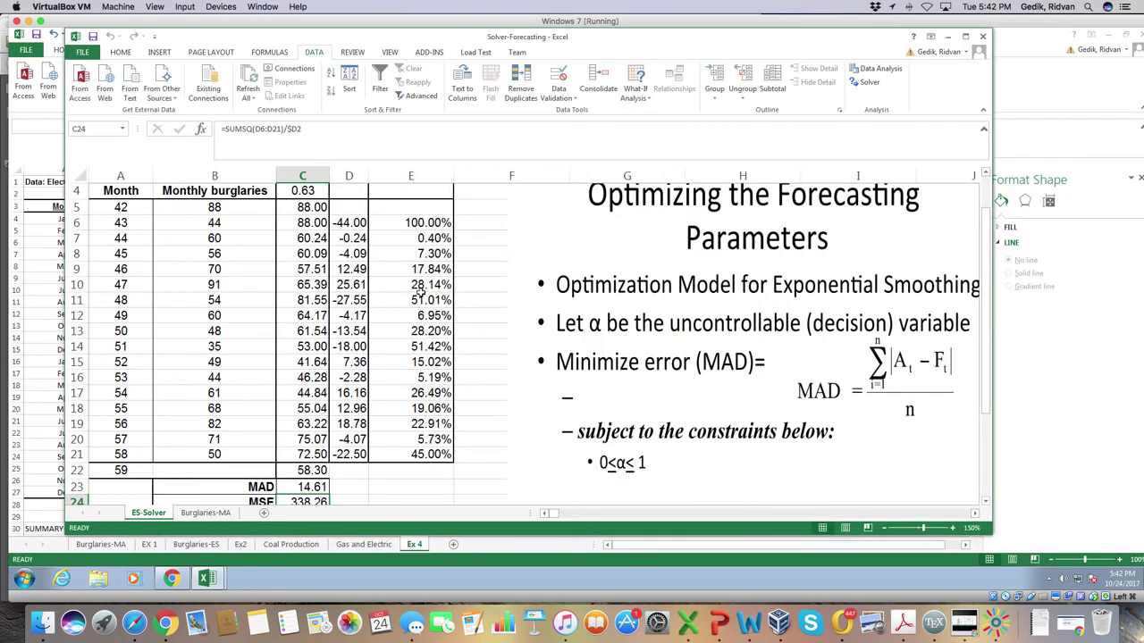
pyautogui.scroll(-2, 324, 368)
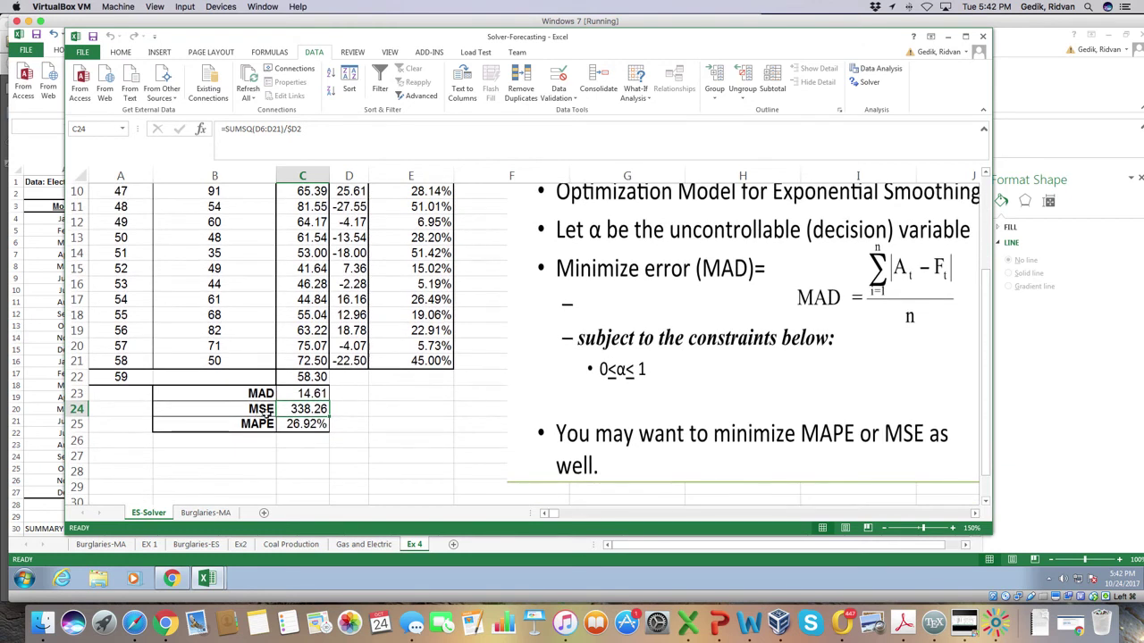
pyautogui.scroll(2, 268, 407)
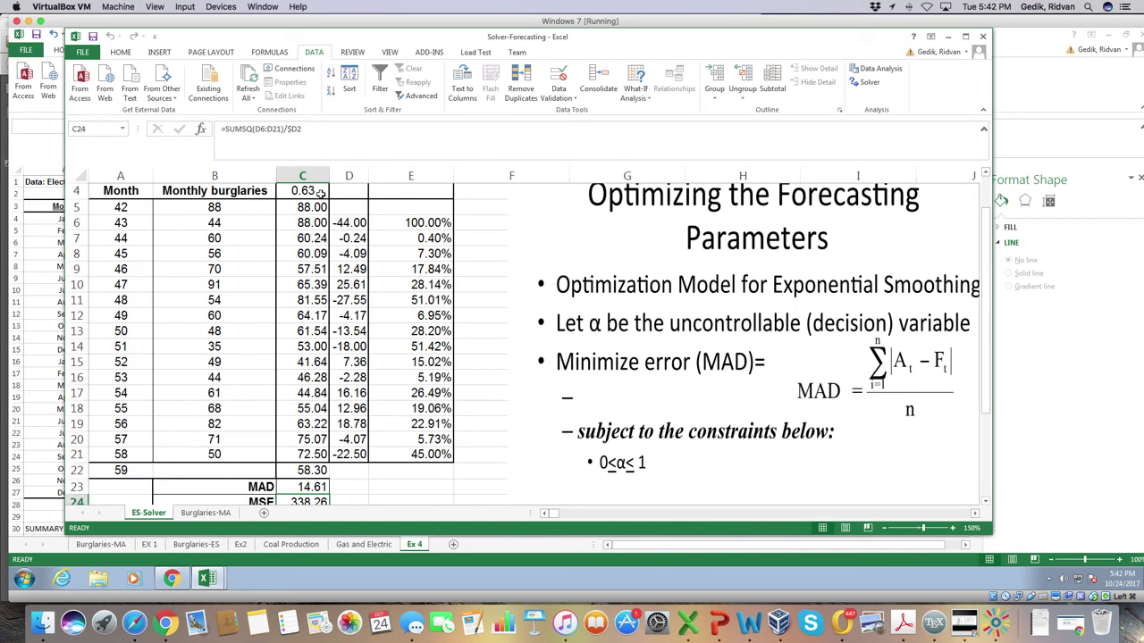
pyautogui.scroll(-2, 366, 211)
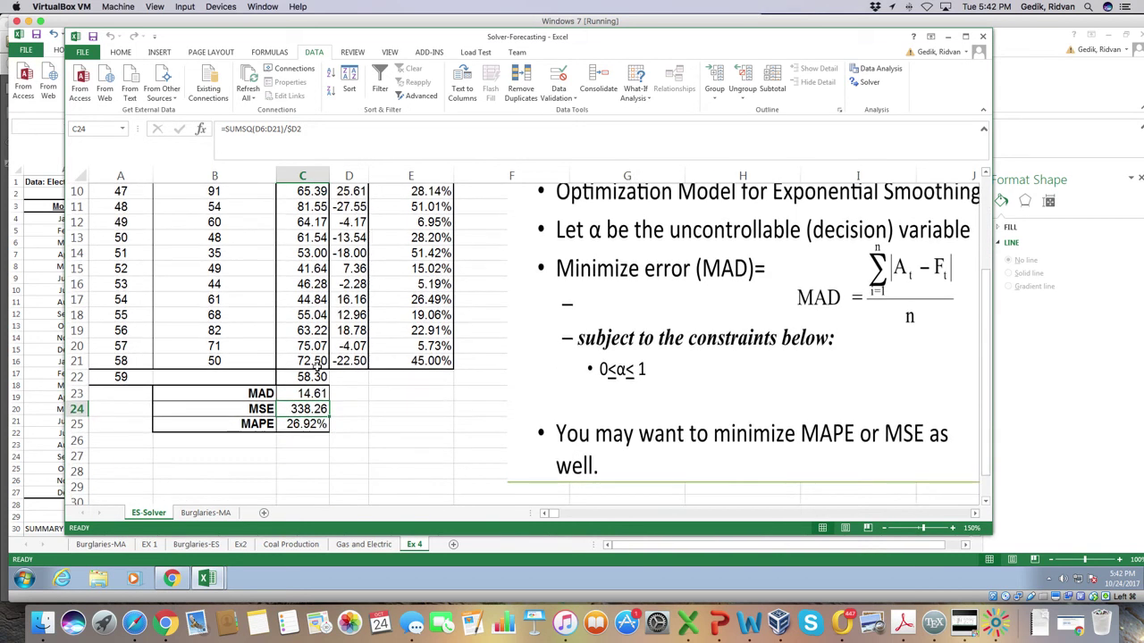
# Reopen Solver, replace the objective with the MAPE cell C25, solve the minimization, and keep the Solver solution
pyautogui.click(291, 425)
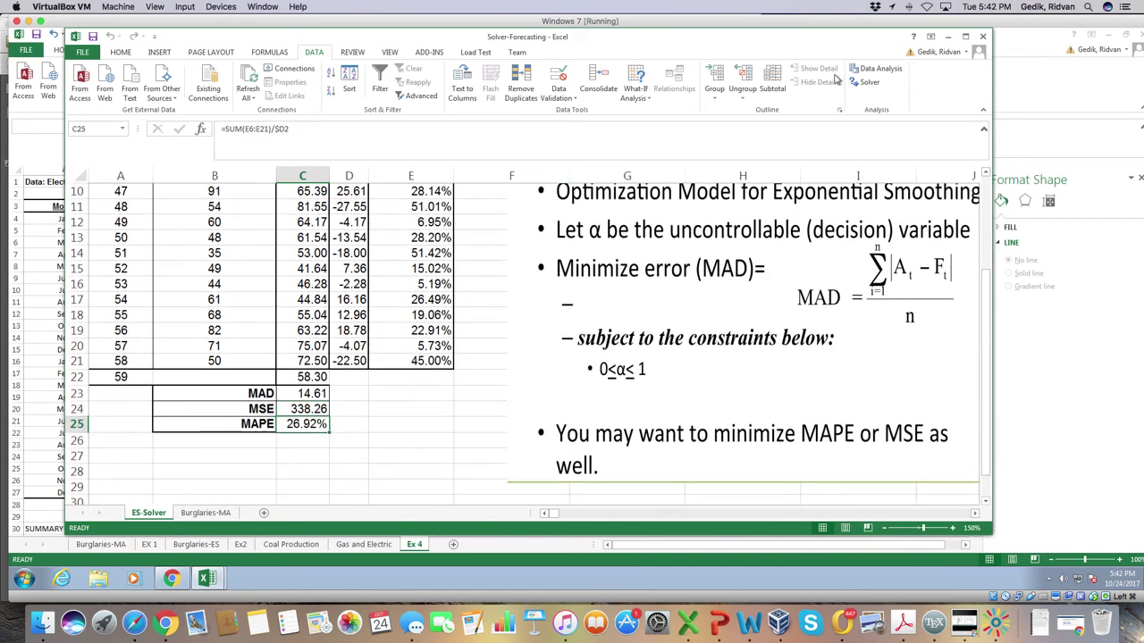
pyautogui.click(863, 82)
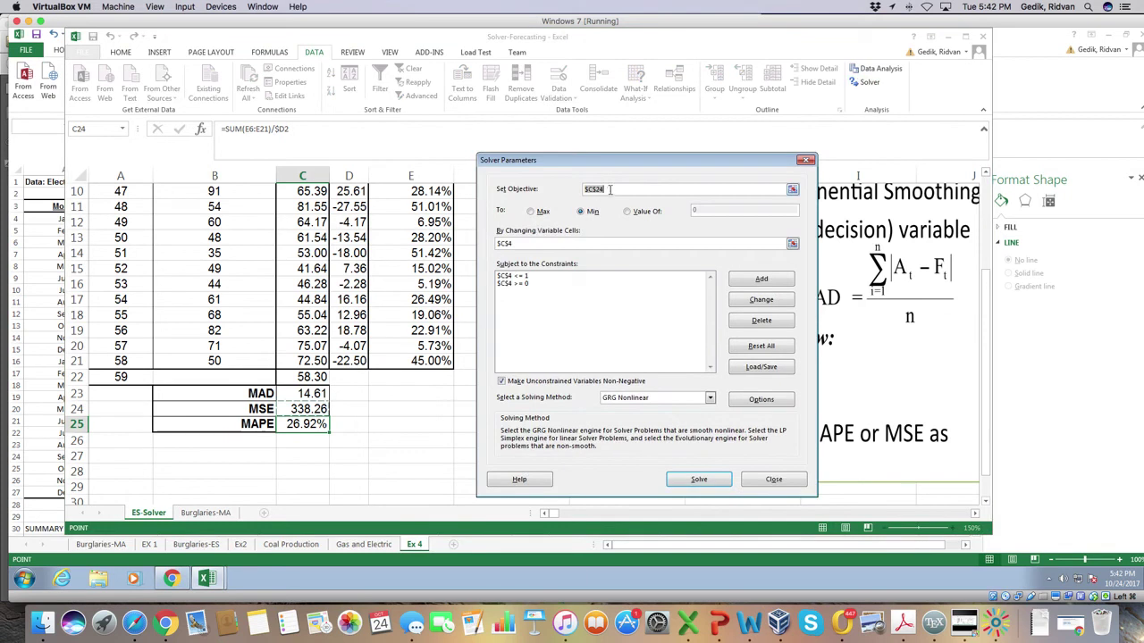
pyautogui.press('BackSpace')
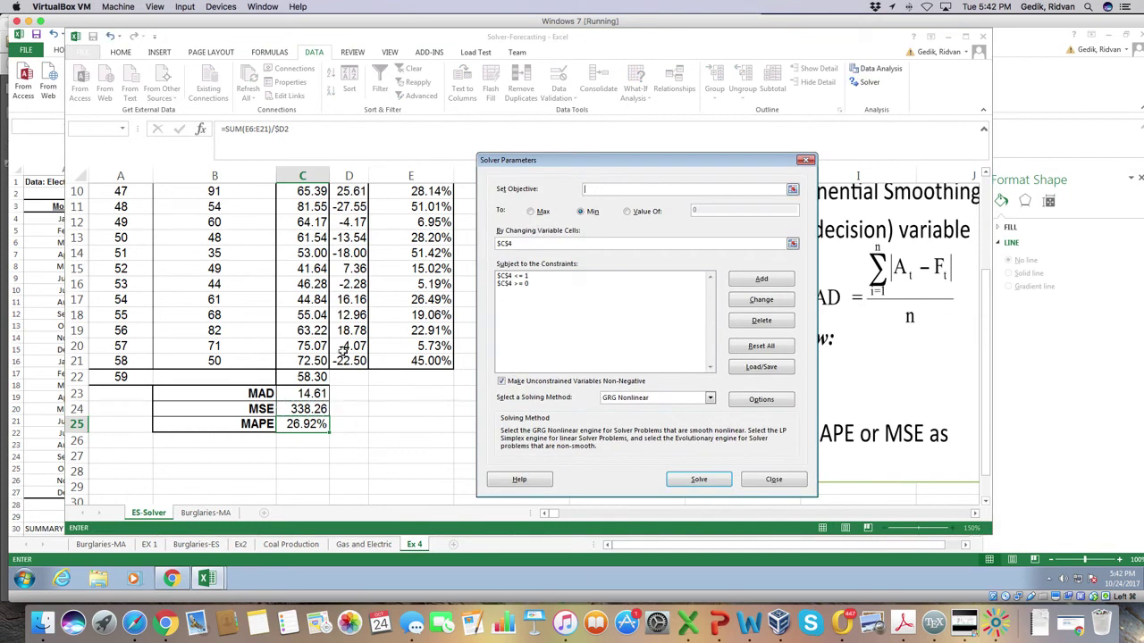
pyautogui.click(297, 424)
pyautogui.click(677, 483)
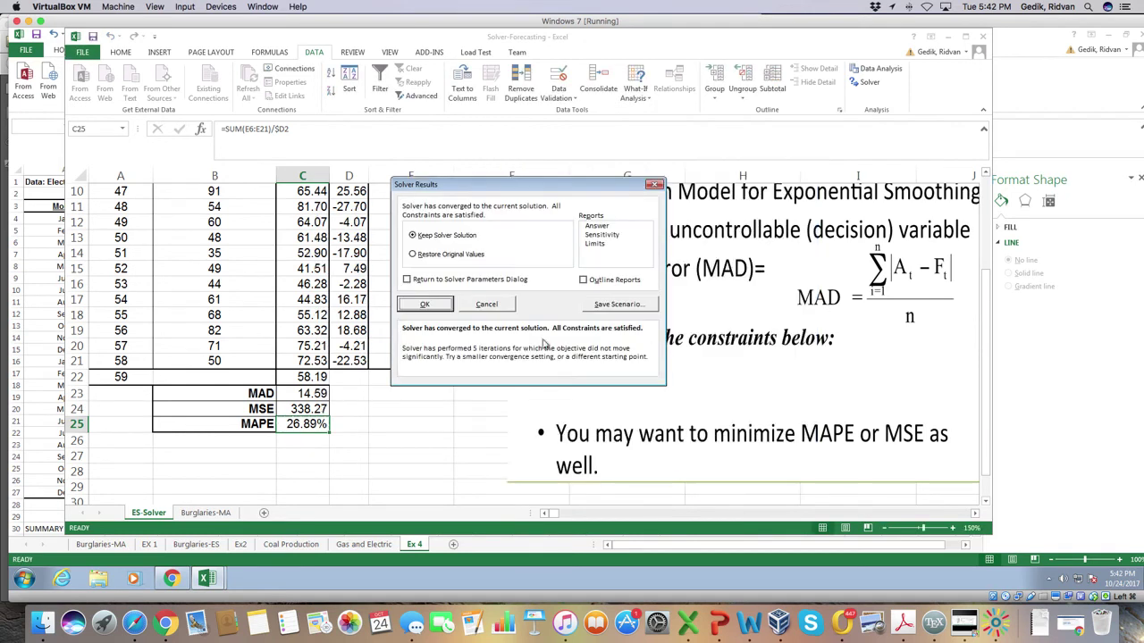
pyautogui.click(422, 308)
# Examine the optimized alpha in C4 and the resulting MAD, MSE and MAPE values below the forecasts
pyautogui.scroll(3, 410, 331)
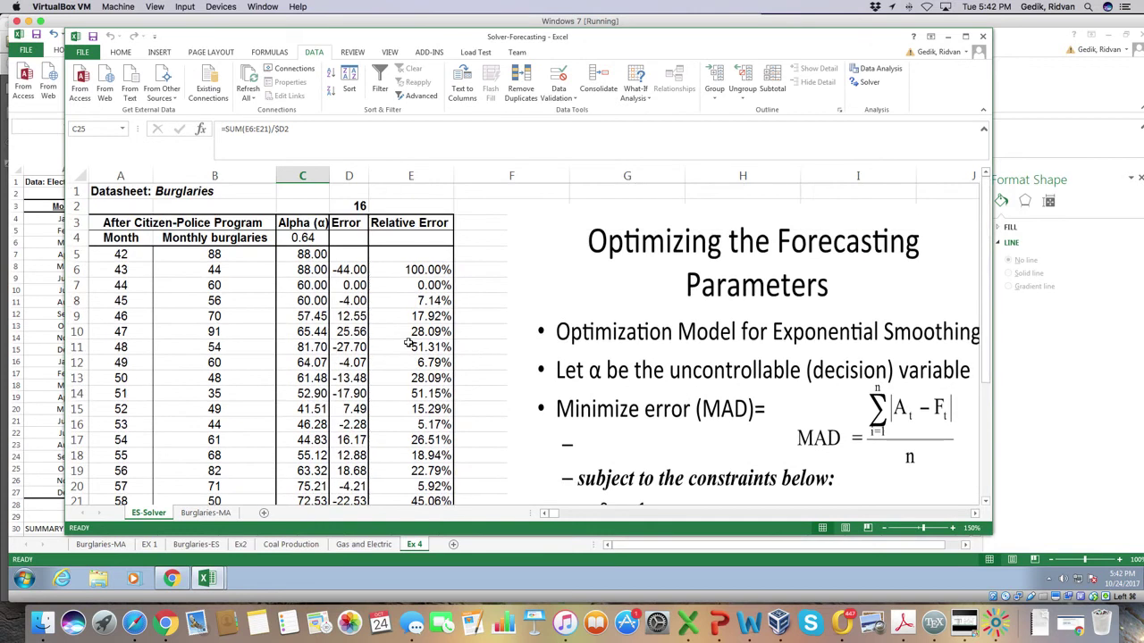
pyautogui.click(319, 238)
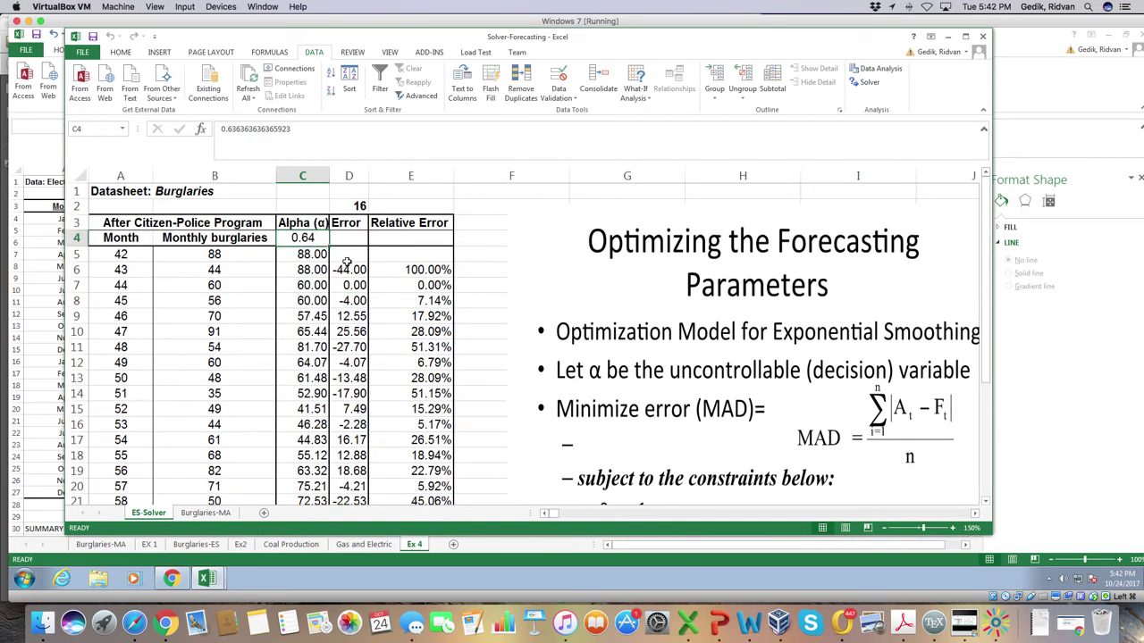
pyautogui.scroll(-1, 324, 276)
pyautogui.scroll(-3, 325, 275)
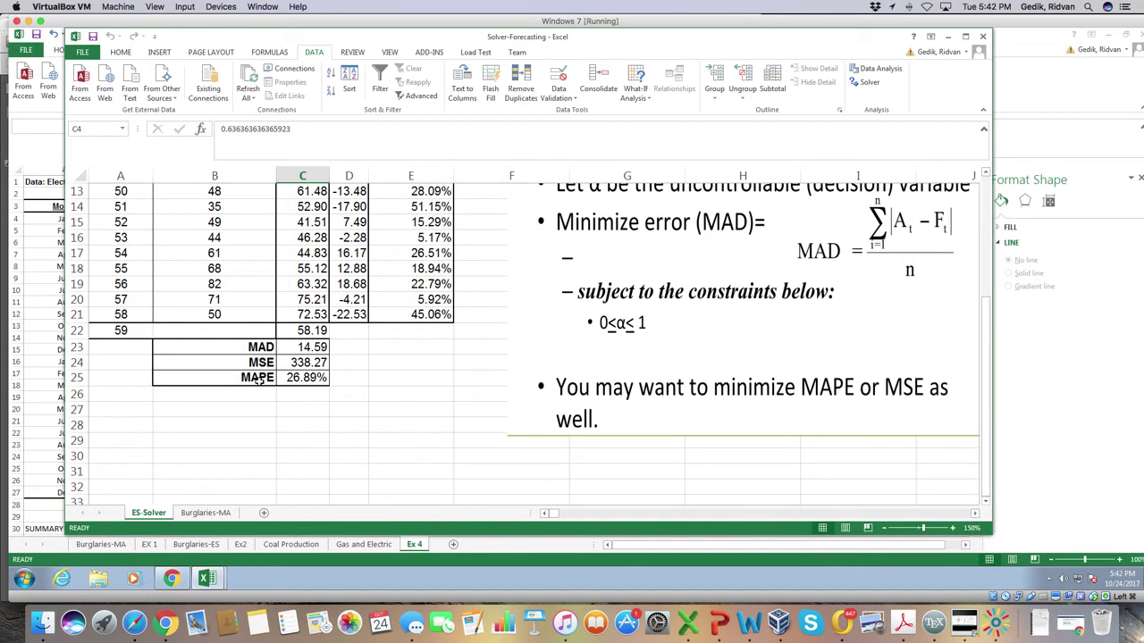
pyautogui.scroll(4, 258, 380)
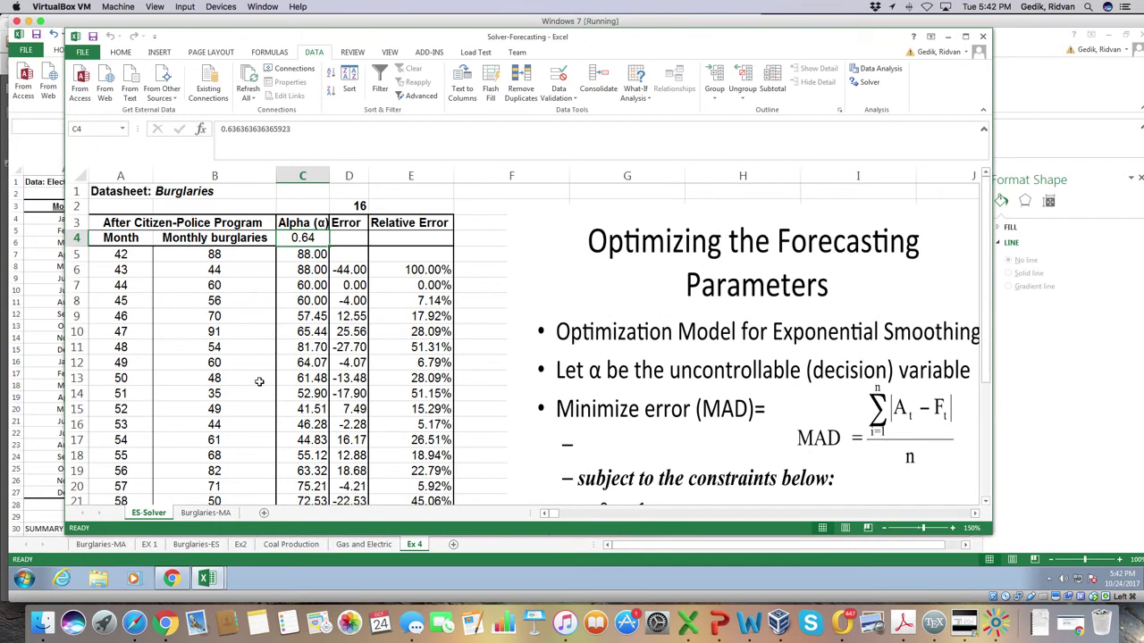
pyautogui.scroll(-1, 258, 382)
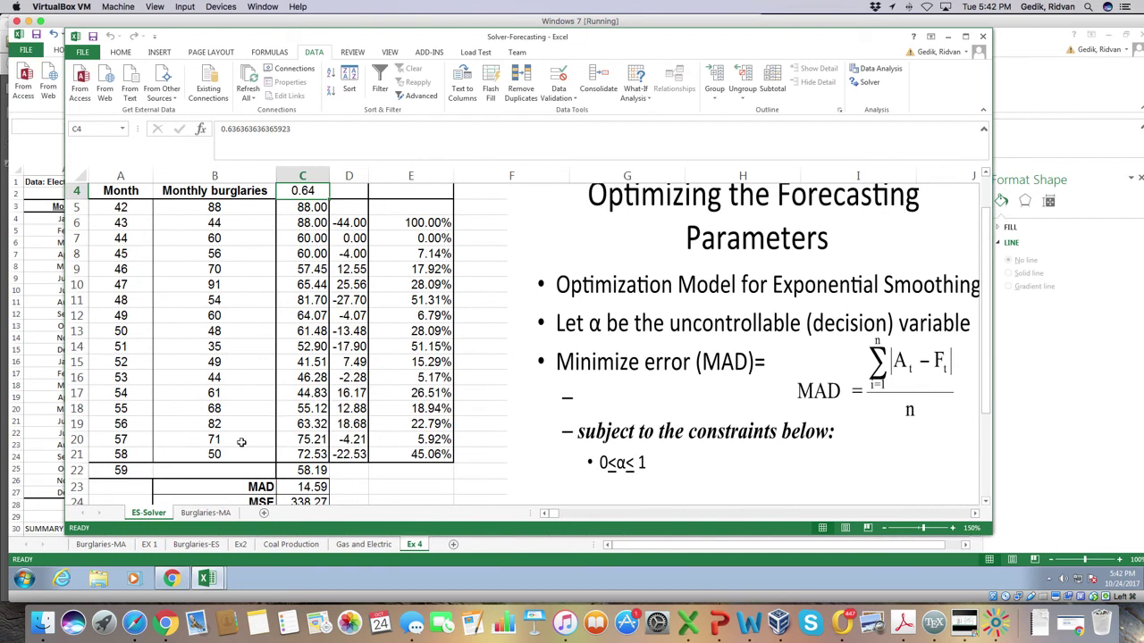
# Open the Burglaries-MA sheet and check the three weights w1, w2 and w3 in B2:D2
pyautogui.click(218, 517)
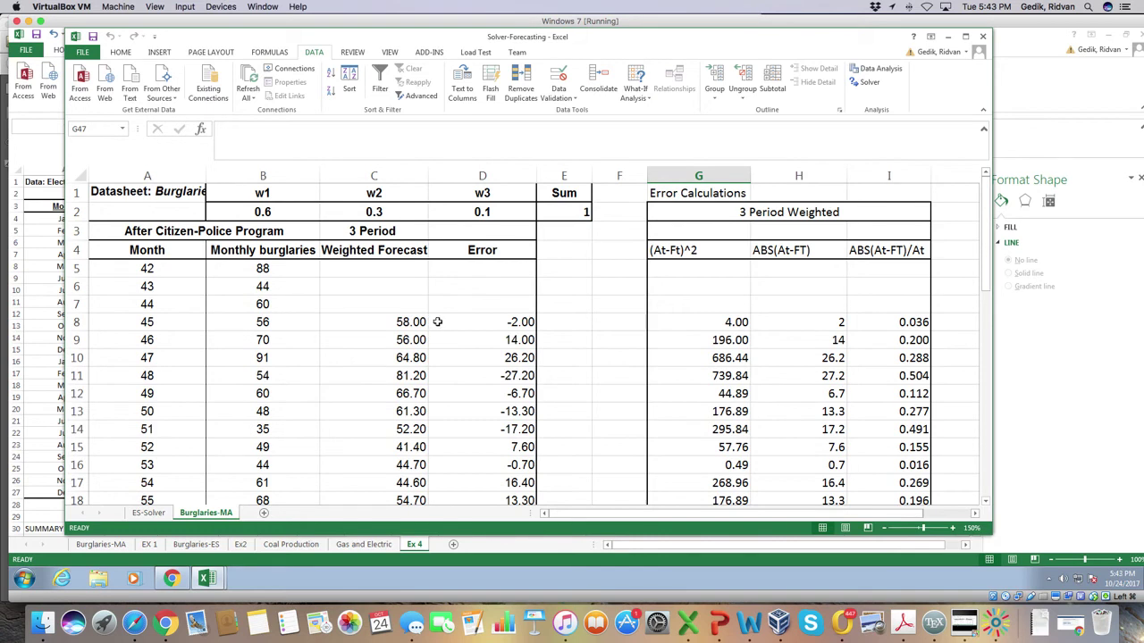
pyautogui.click(283, 215)
pyautogui.click(370, 214)
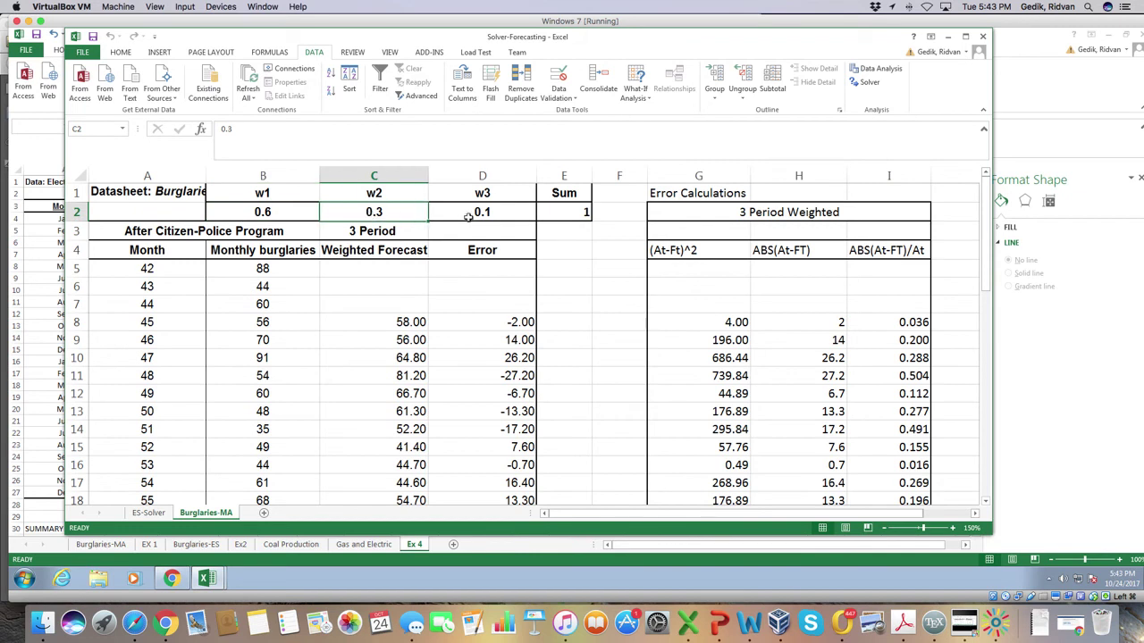
pyautogui.click(480, 217)
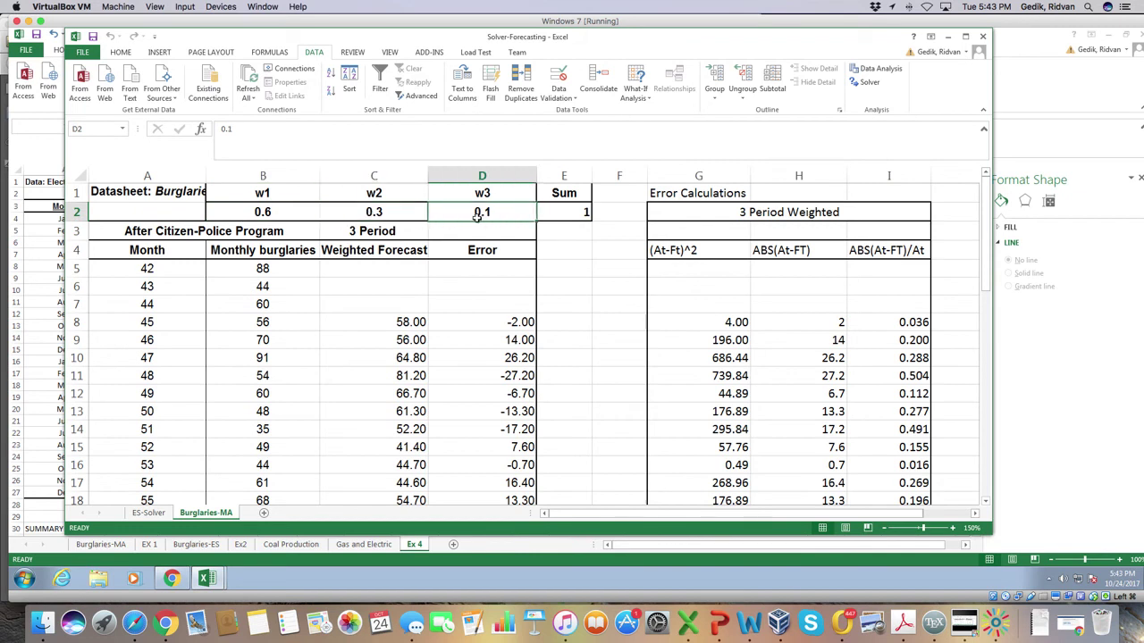
# Inspect the weighted forecast formulas in C8 and C10 to see which weights and months they reference
pyautogui.click(407, 320)
pyautogui.click(327, 131)
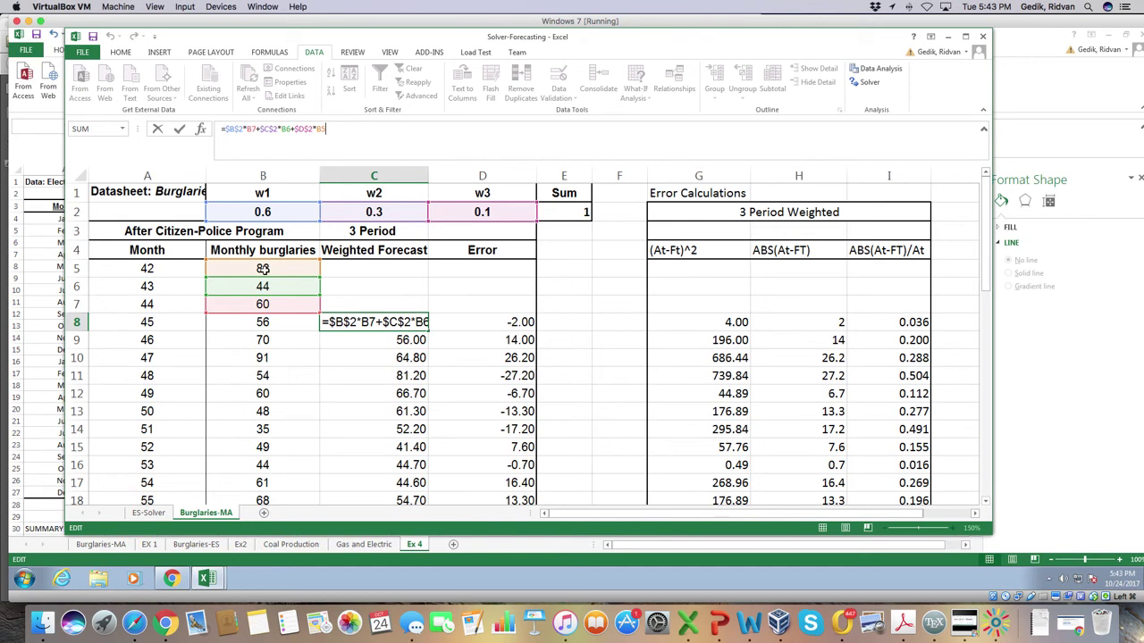
pyautogui.press('Return')
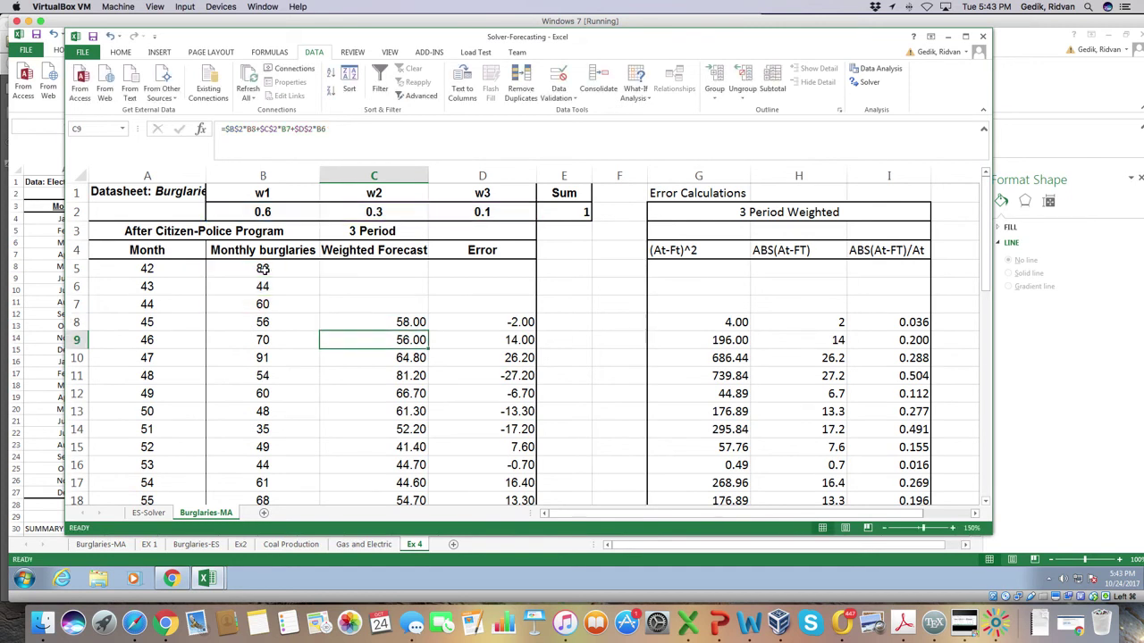
pyautogui.press('Down')
pyautogui.press('F2')
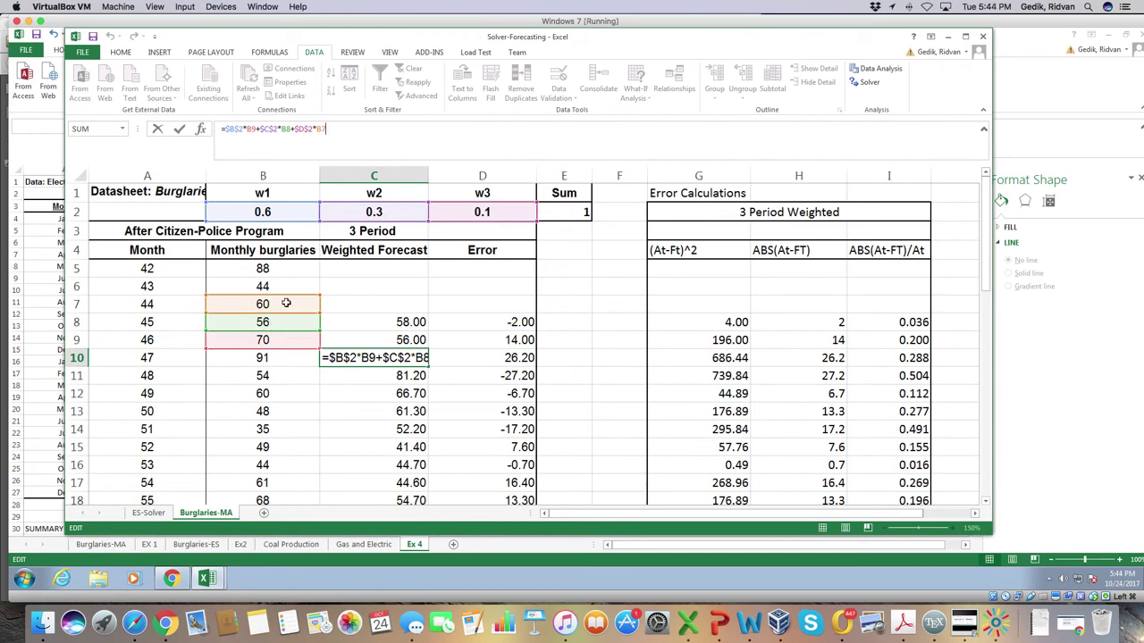
pyautogui.press('Return')
# Review the 3-period weighted error measures in H25:H28, the weights in B2:D2, and the sum formula in E2
pyautogui.moveTo(374, 246); pyautogui.dragTo(386, 376)
pyautogui.scroll(-5, 384, 362)
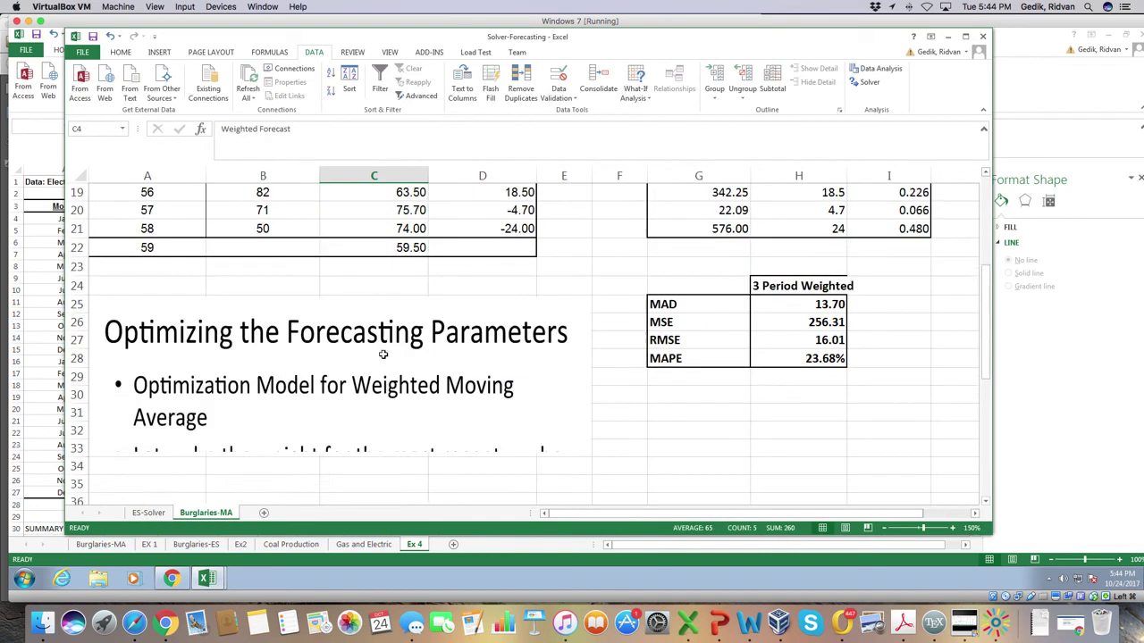
pyautogui.moveTo(815, 305); pyautogui.dragTo(816, 358)
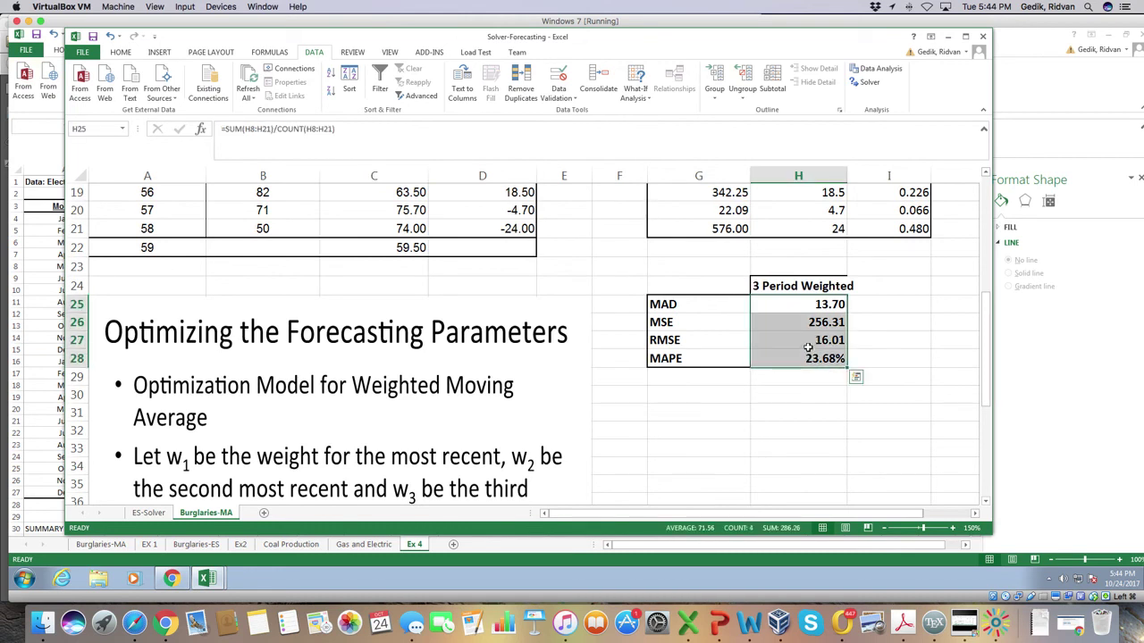
pyautogui.scroll(6, 807, 322)
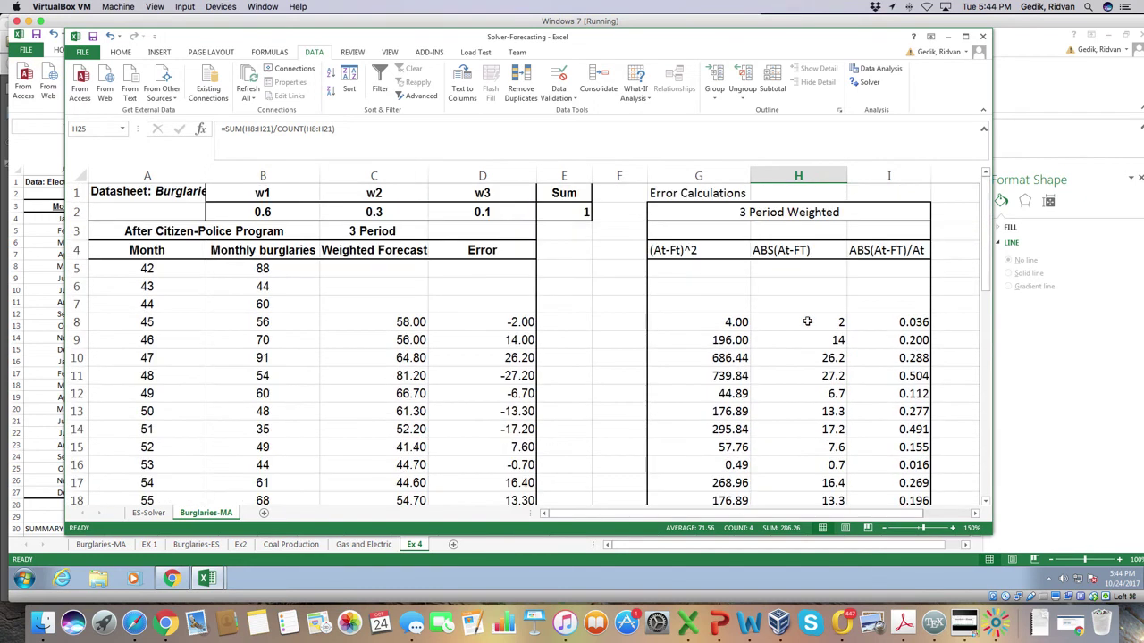
pyautogui.moveTo(275, 212); pyautogui.dragTo(497, 212)
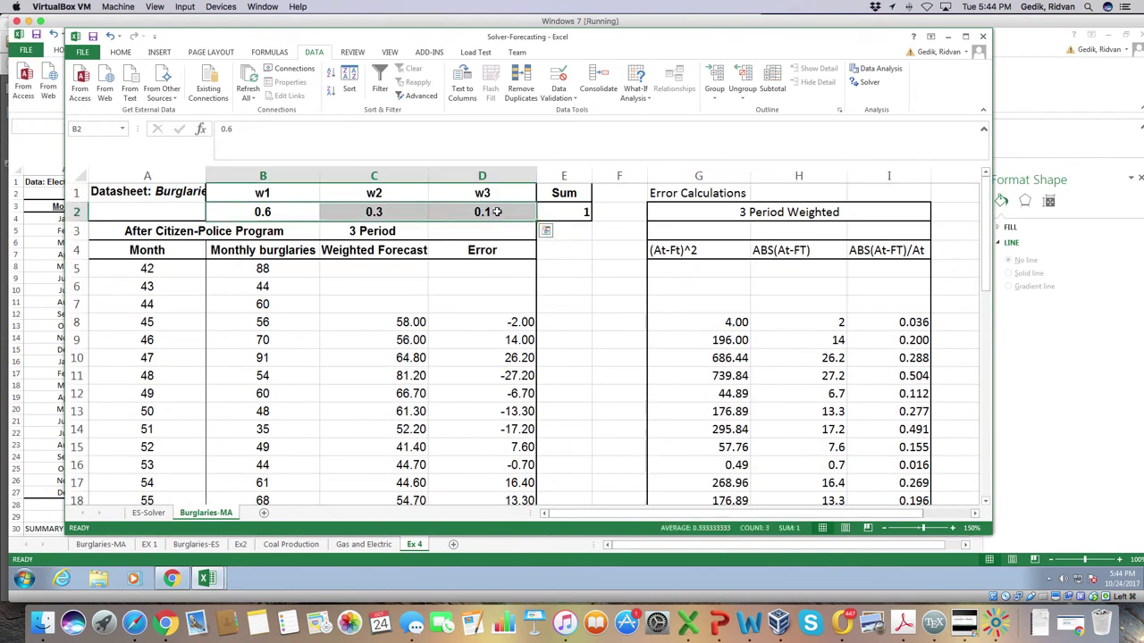
pyautogui.click(498, 212)
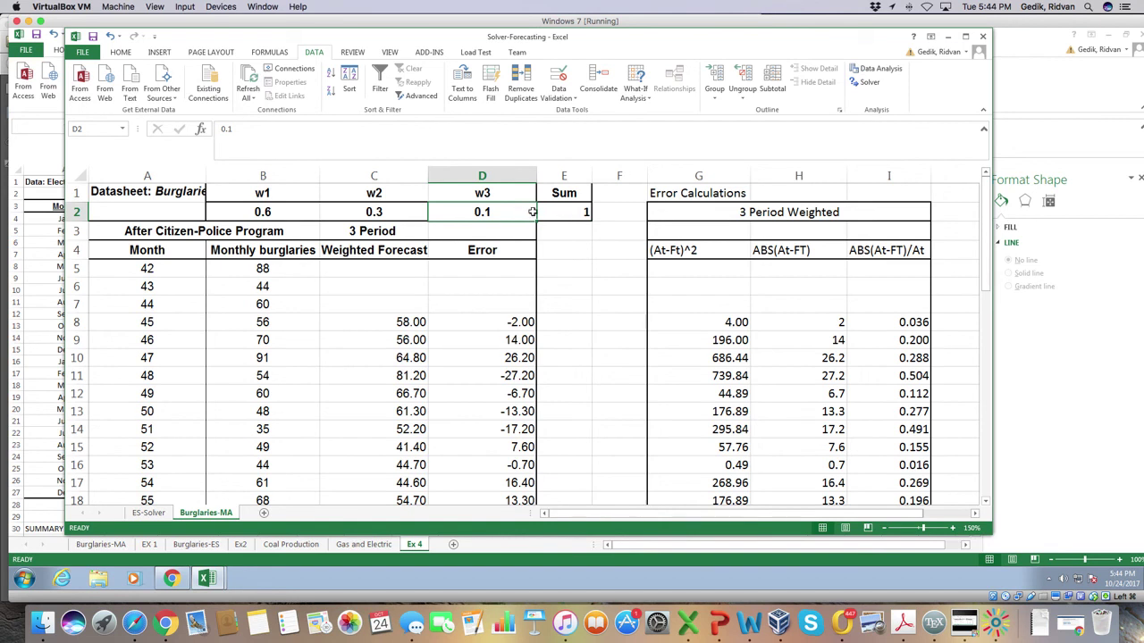
pyautogui.click(563, 213)
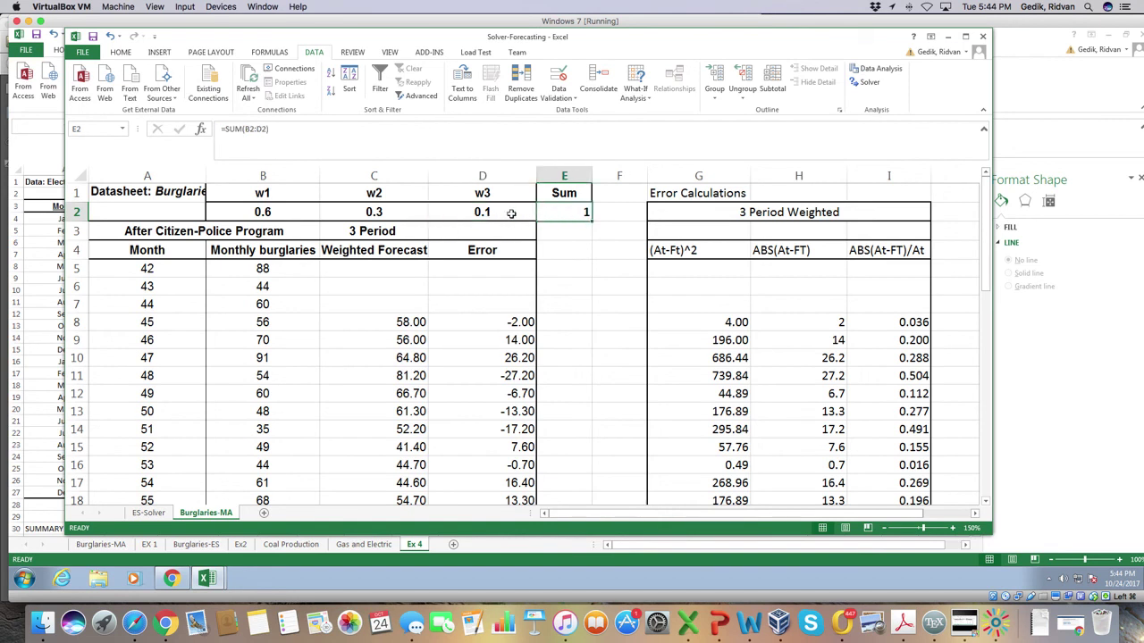
# Open Solver for the weighted moving average and pick the MAD cell H25 again as the objective to minimize
pyautogui.click(865, 82)
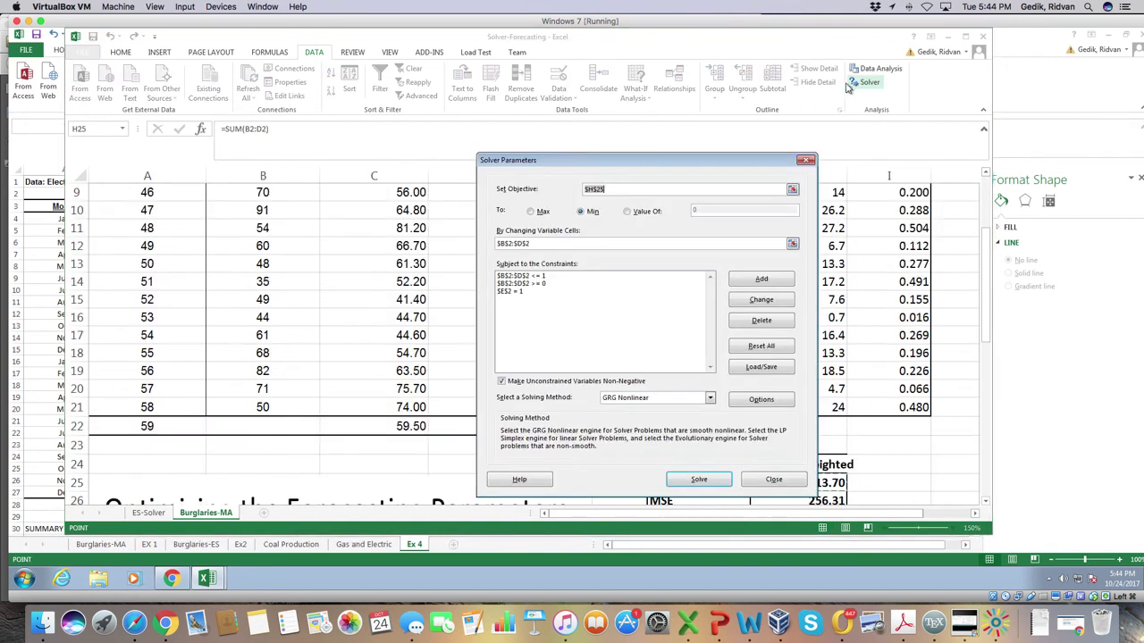
pyautogui.scroll(3, 400, 250)
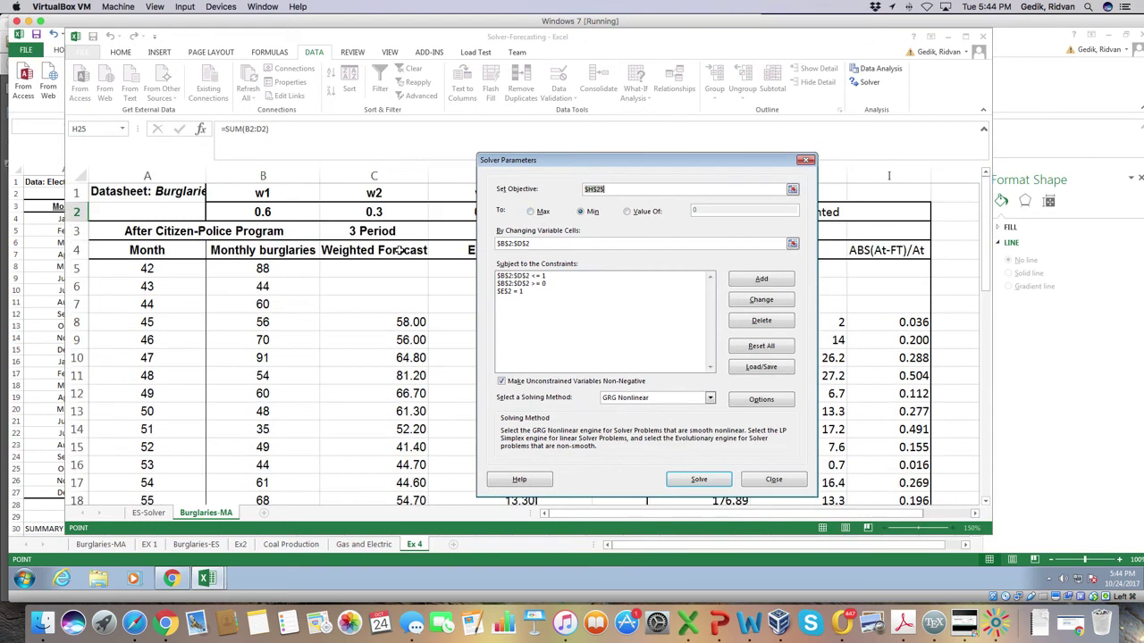
pyautogui.moveTo(564, 168); pyautogui.dragTo(466, 181)
pyautogui.click(635, 210)
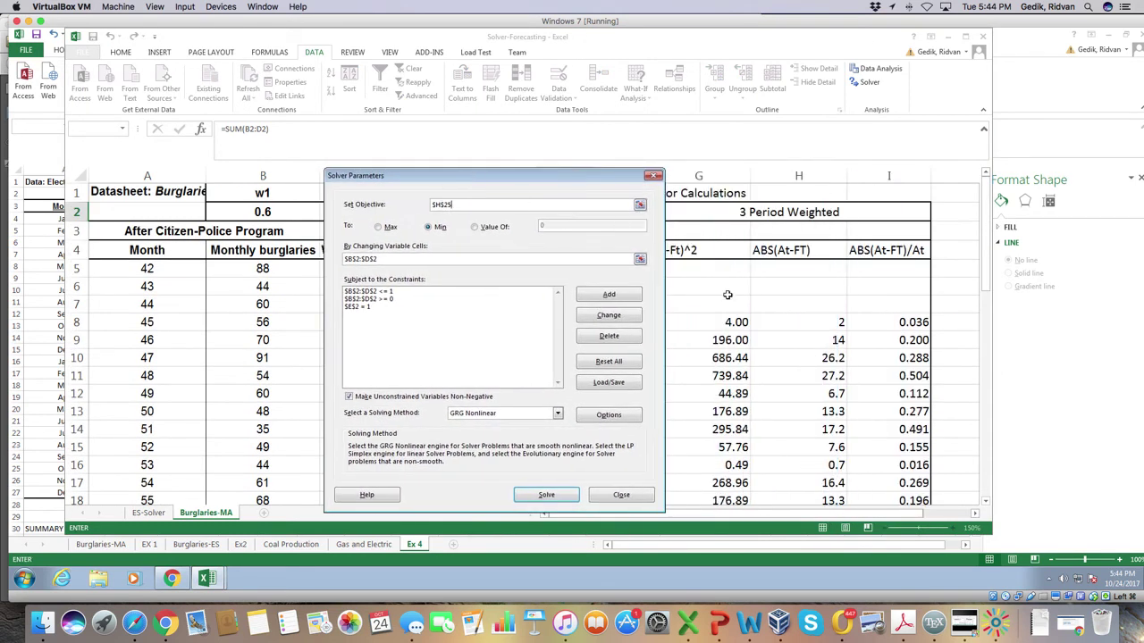
pyautogui.scroll(-4, 727, 295)
pyautogui.scroll(-1, 728, 297)
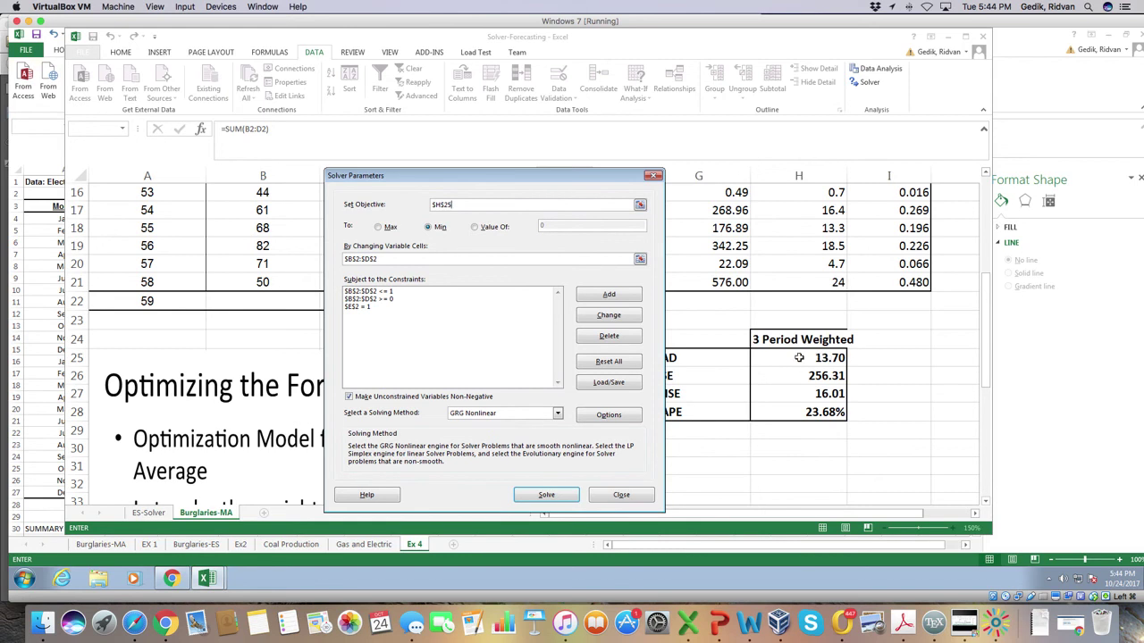
pyautogui.moveTo(540, 183); pyautogui.dragTo(478, 186)
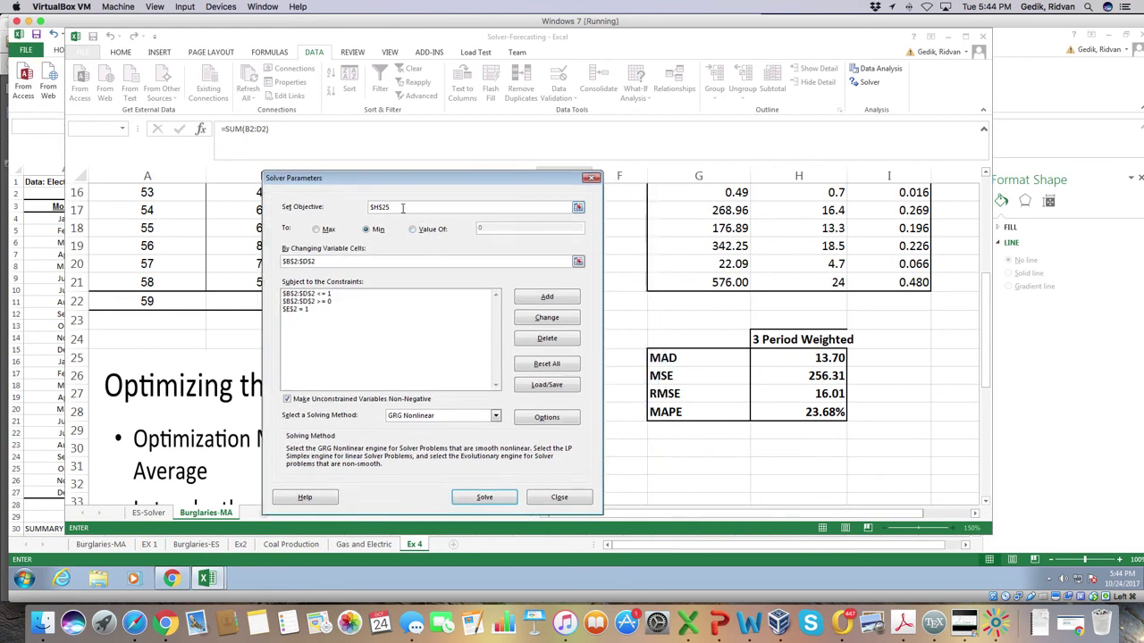
pyautogui.press('BackSpace')
pyautogui.click(820, 358)
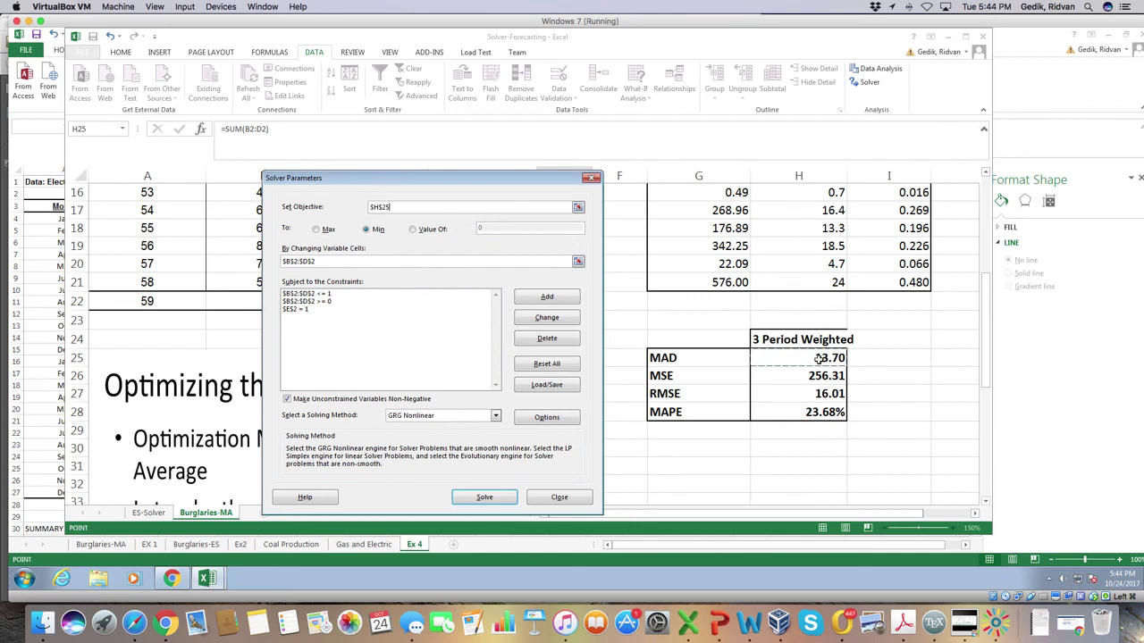
# Move the Solver window clear of the weights and reselect B2:D2 as the changing variable cells
pyautogui.moveTo(407, 184); pyautogui.dragTo(856, 212)
pyautogui.click(812, 292)
pyautogui.scroll(5, 613, 301)
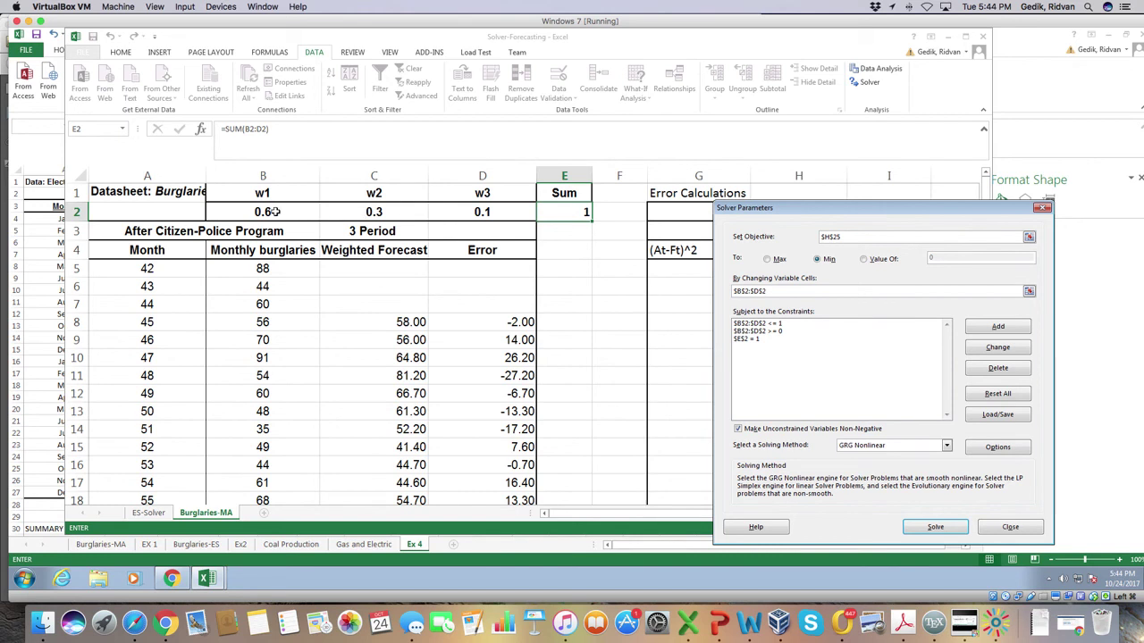
pyautogui.moveTo(771, 292); pyautogui.dragTo(735, 291)
pyautogui.press('BackSpace')
pyautogui.moveTo(288, 218); pyautogui.dragTo(490, 213)
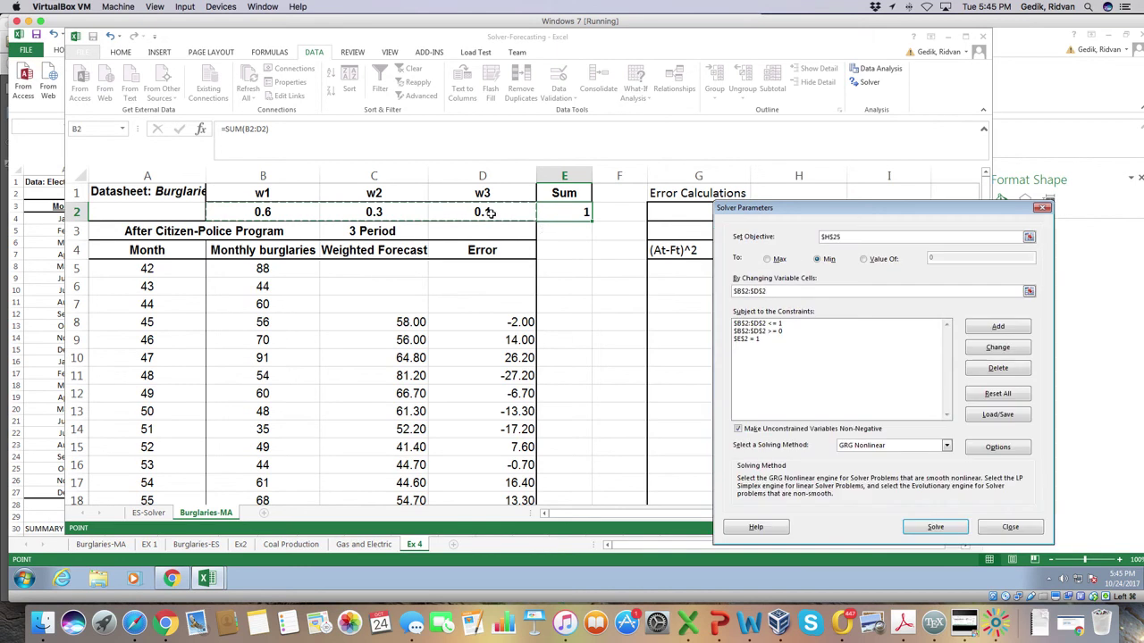
# Delete the existing Solver constraints on the weights B2:D2 and on the weight sum E2
pyautogui.click(774, 375)
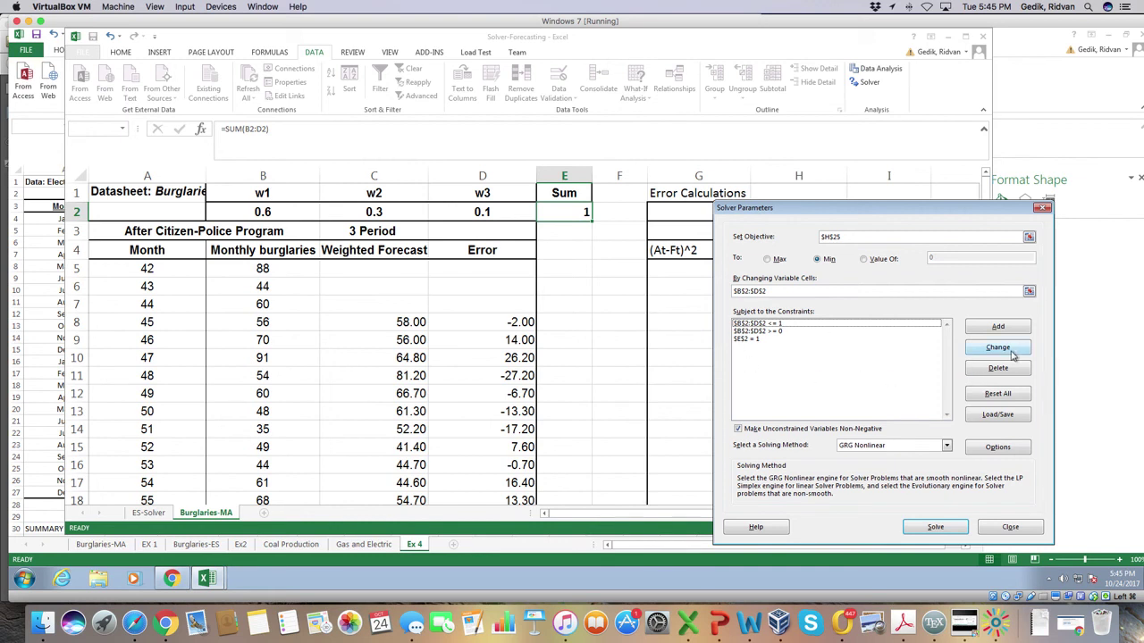
pyautogui.click(768, 327)
pyautogui.click(1017, 368)
pyautogui.click(767, 327)
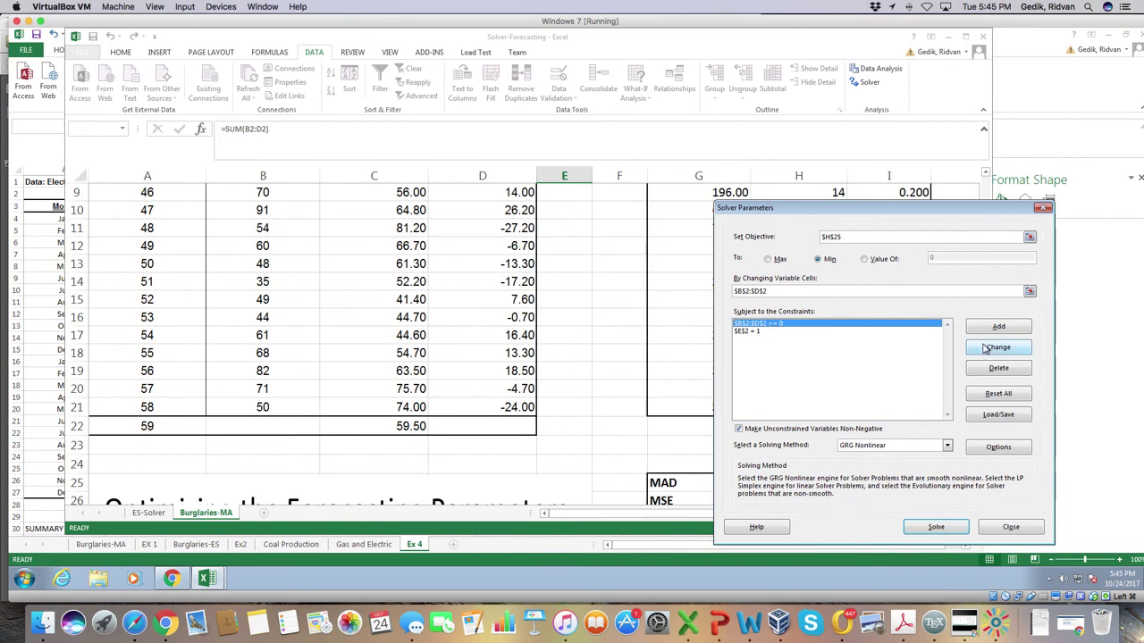
pyautogui.click(999, 377)
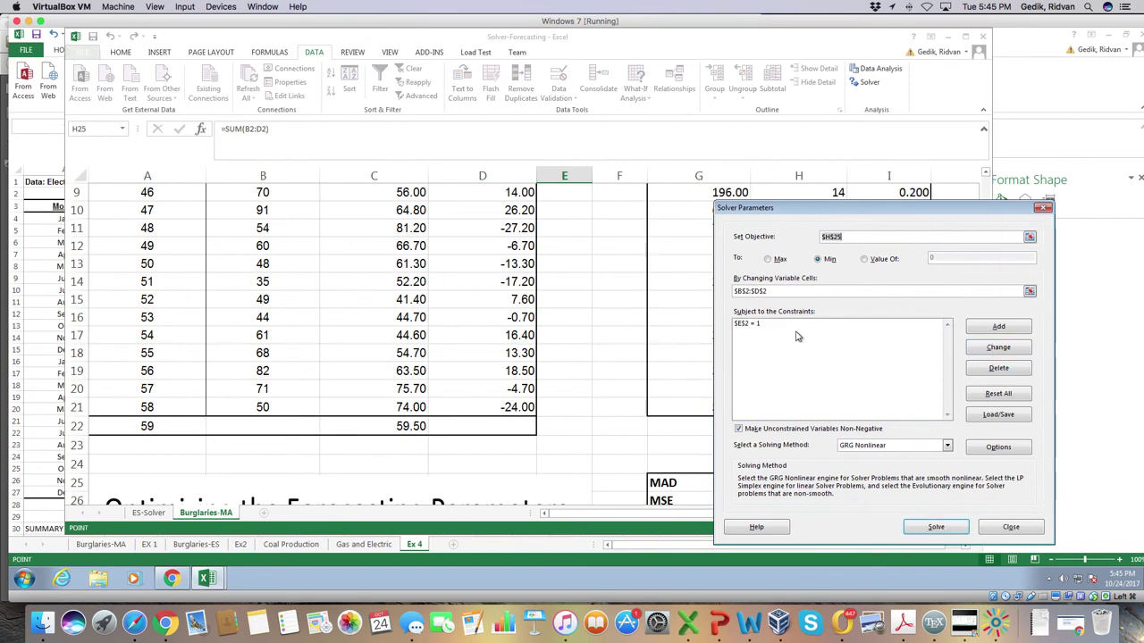
pyautogui.click(1001, 370)
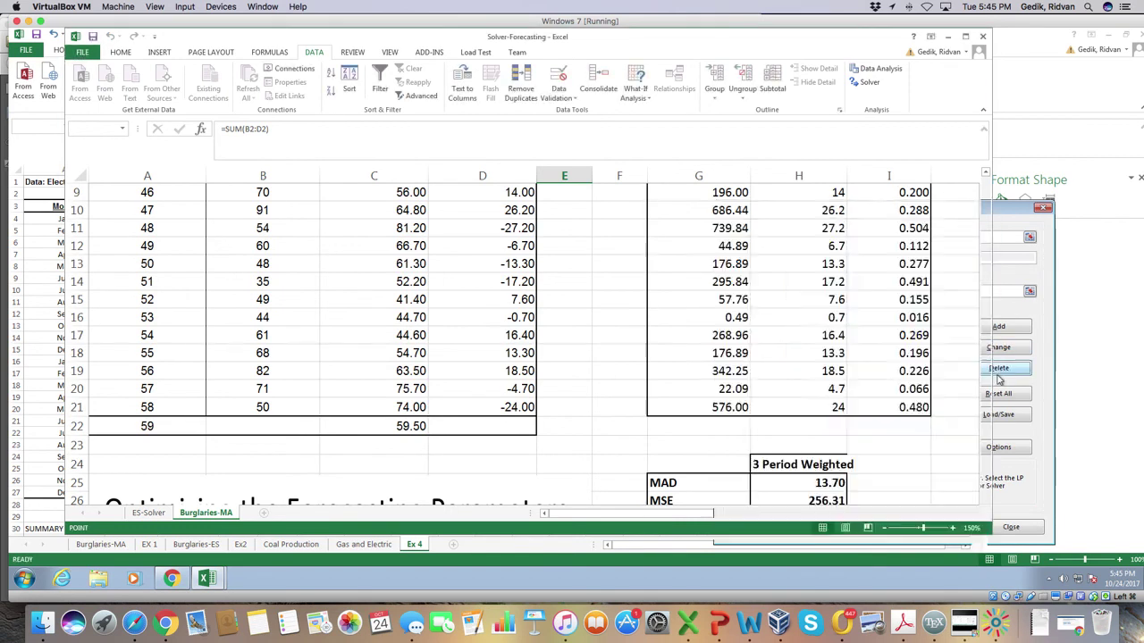
# Add a Solver constraint limiting the weights B2:D2 to less than or equal to 1
pyautogui.click(1001, 329)
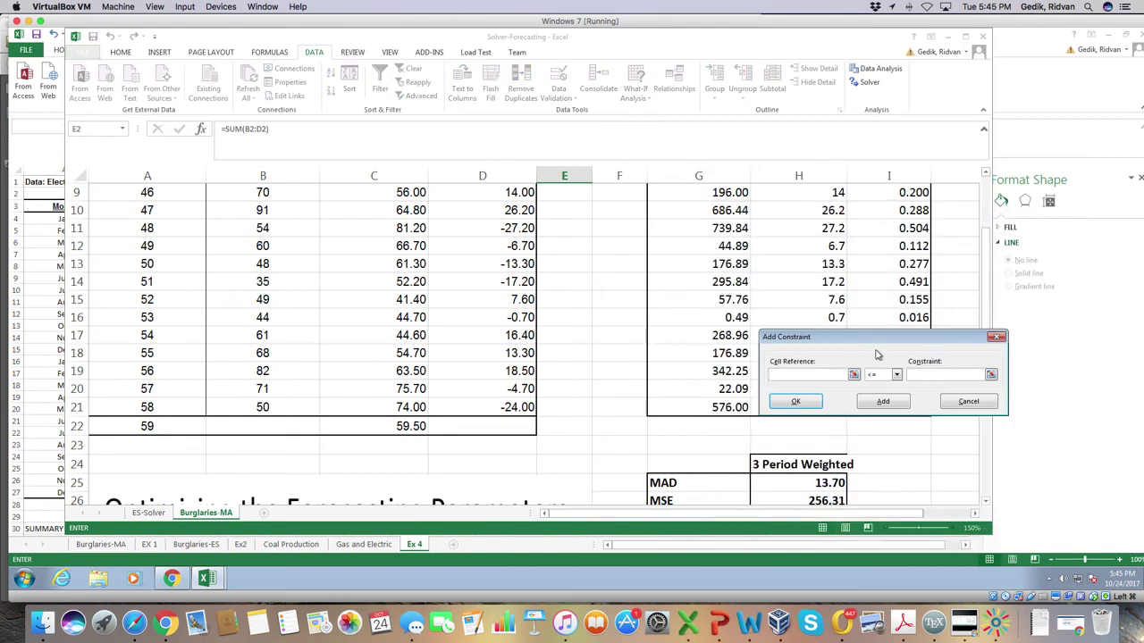
pyautogui.scroll(3, 579, 313)
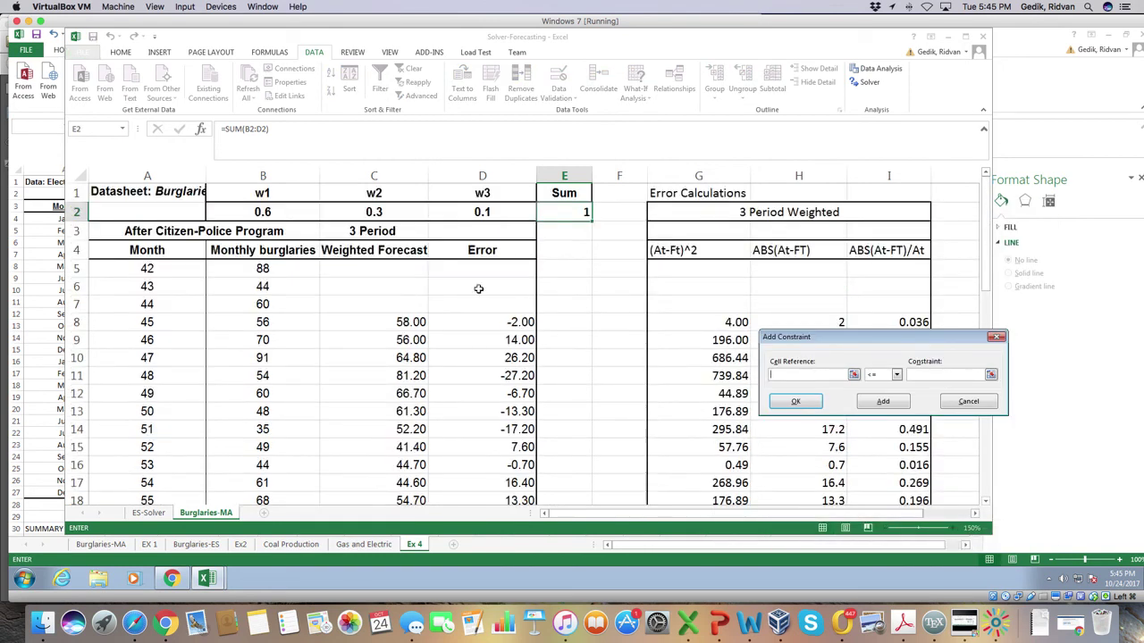
pyautogui.moveTo(266, 211); pyautogui.dragTo(507, 221)
pyautogui.click(923, 373)
pyautogui.click(872, 403)
# Add a Solver constraint requiring the weights B2:D2 to be greater than or equal to 0
pyautogui.moveTo(260, 214); pyautogui.dragTo(502, 218)
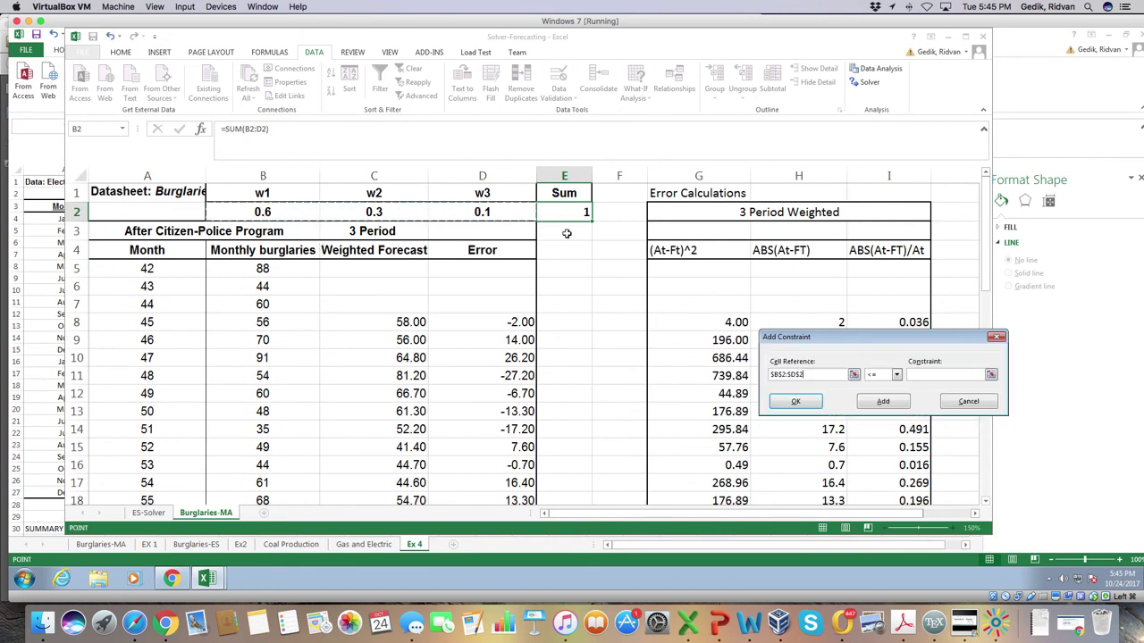
pyautogui.click(881, 376)
pyautogui.click(882, 401)
pyautogui.click(925, 375)
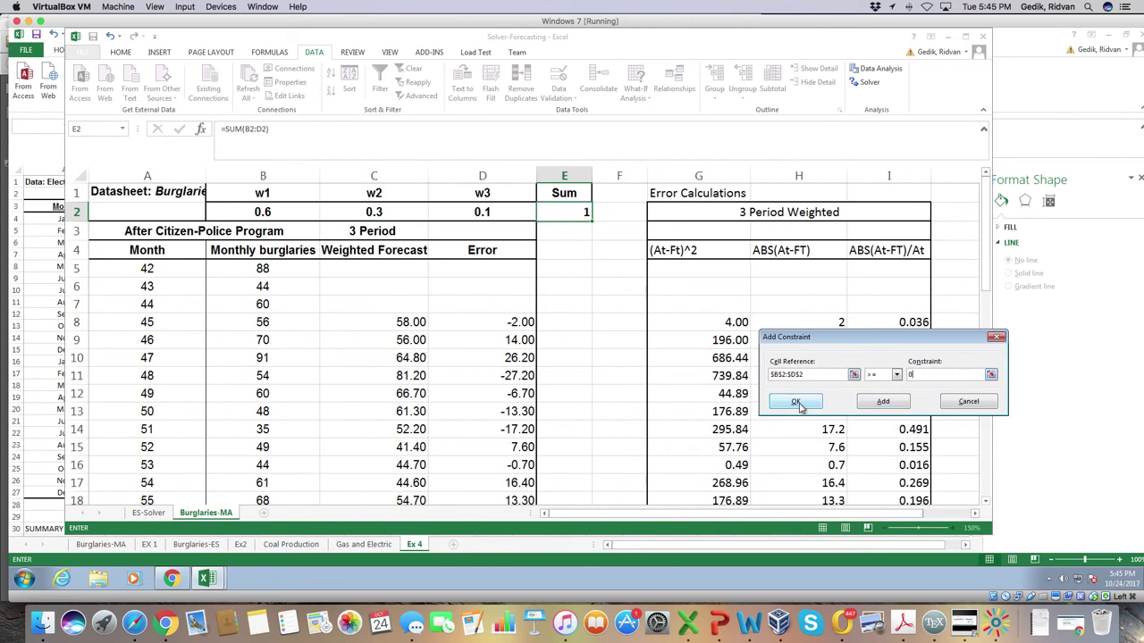
pyautogui.click(881, 401)
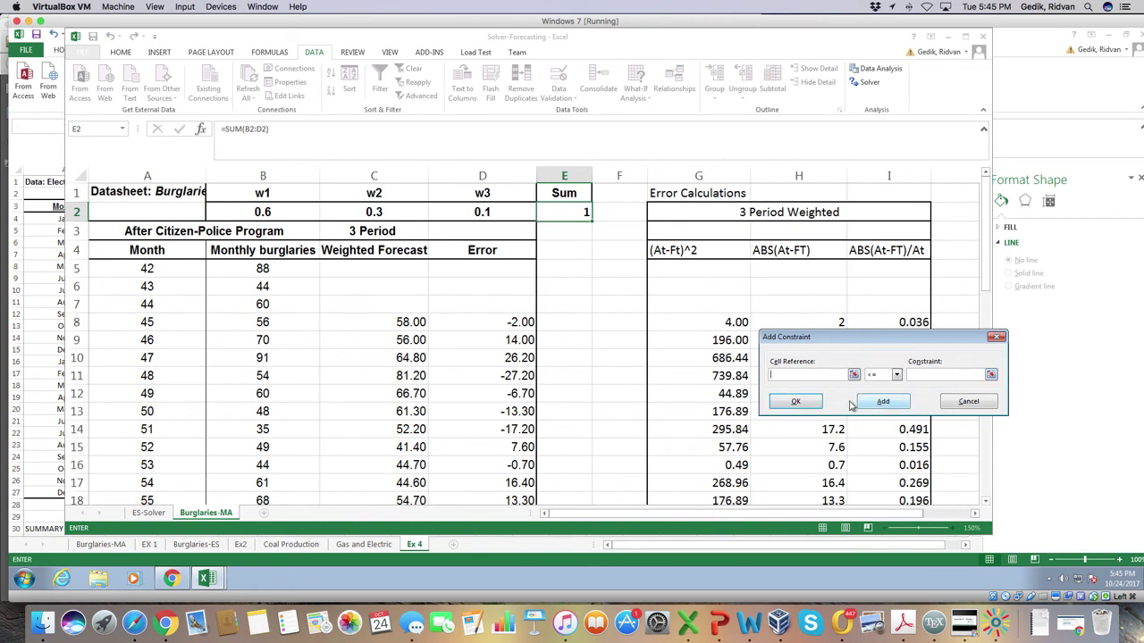
# Add a constraint setting the weight sum in E2 equal to 1 and return to the Solver parameters
pyautogui.click(570, 215)
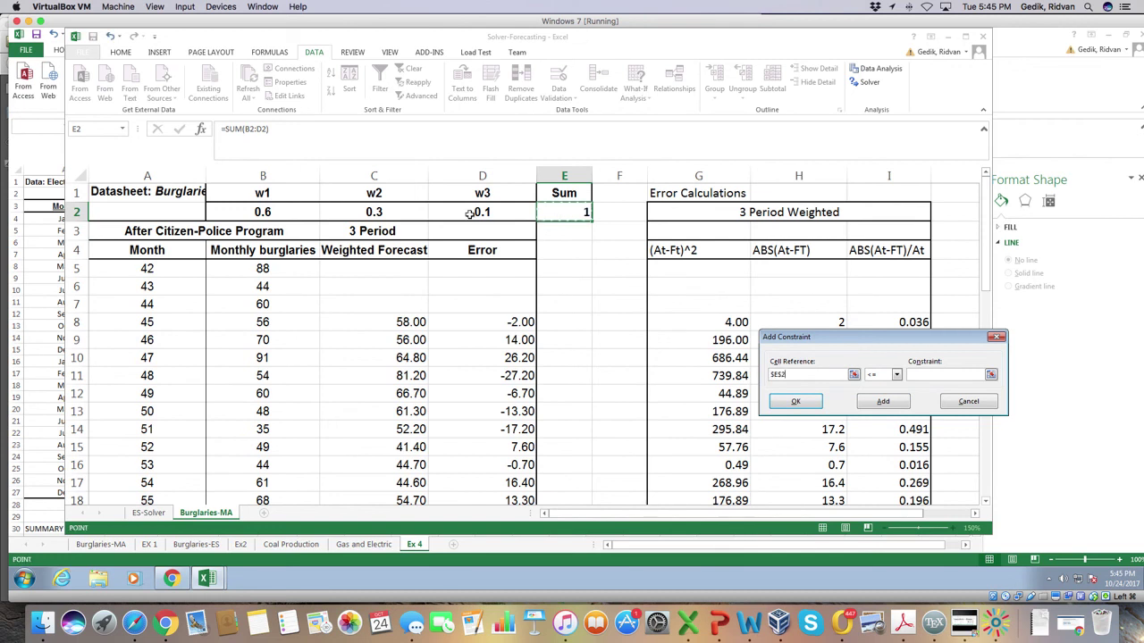
pyautogui.click(884, 376)
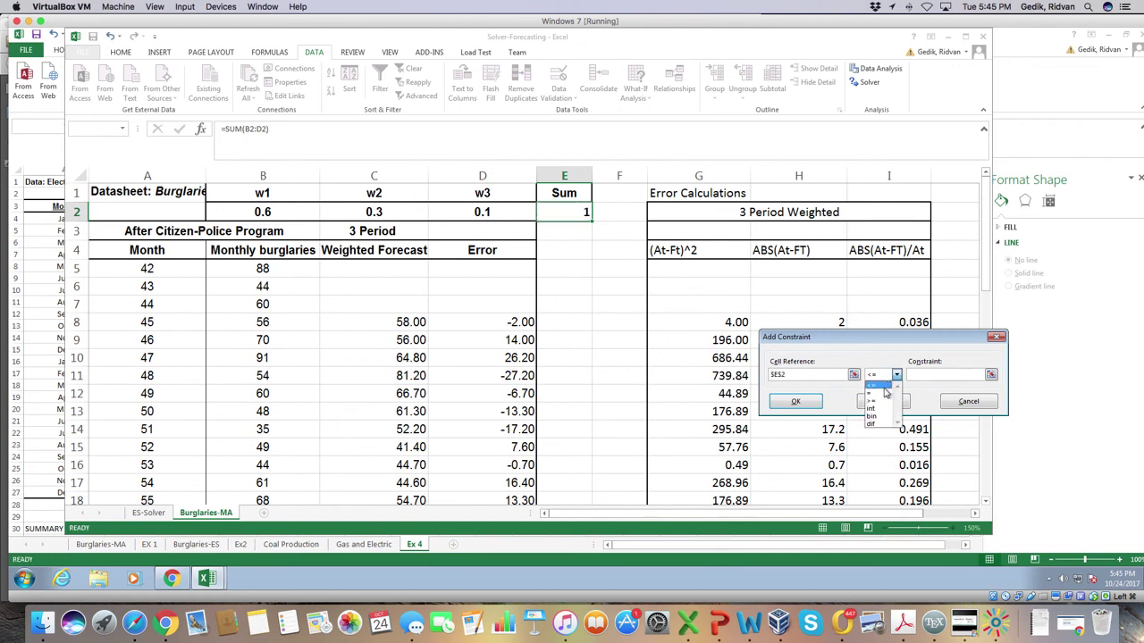
pyautogui.click(875, 391)
pyautogui.click(937, 375)
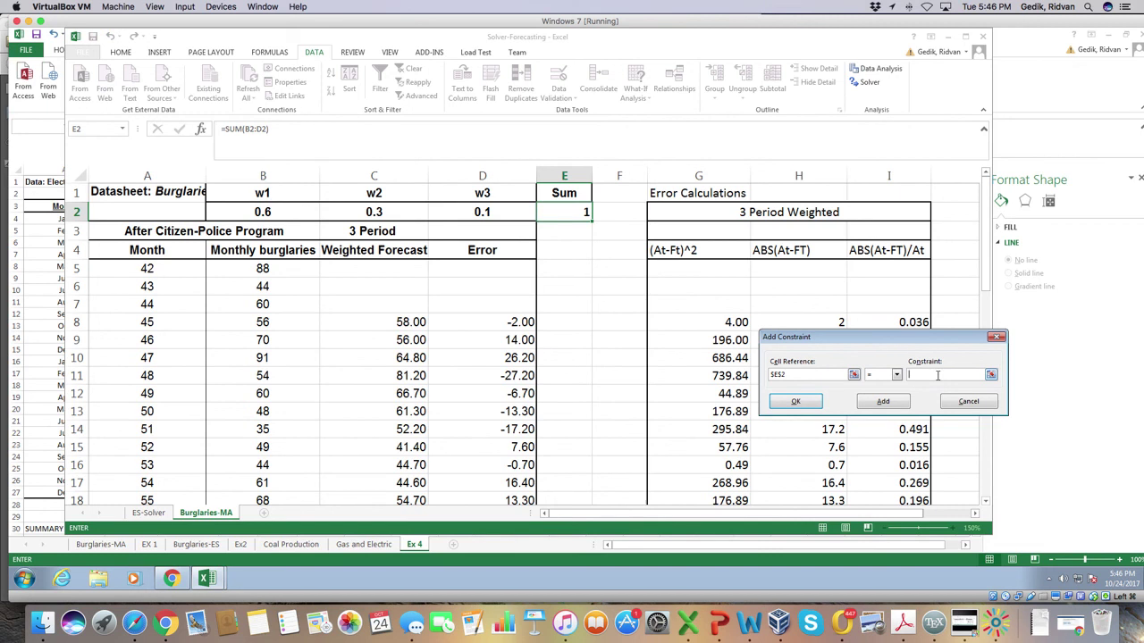
pyautogui.click(796, 403)
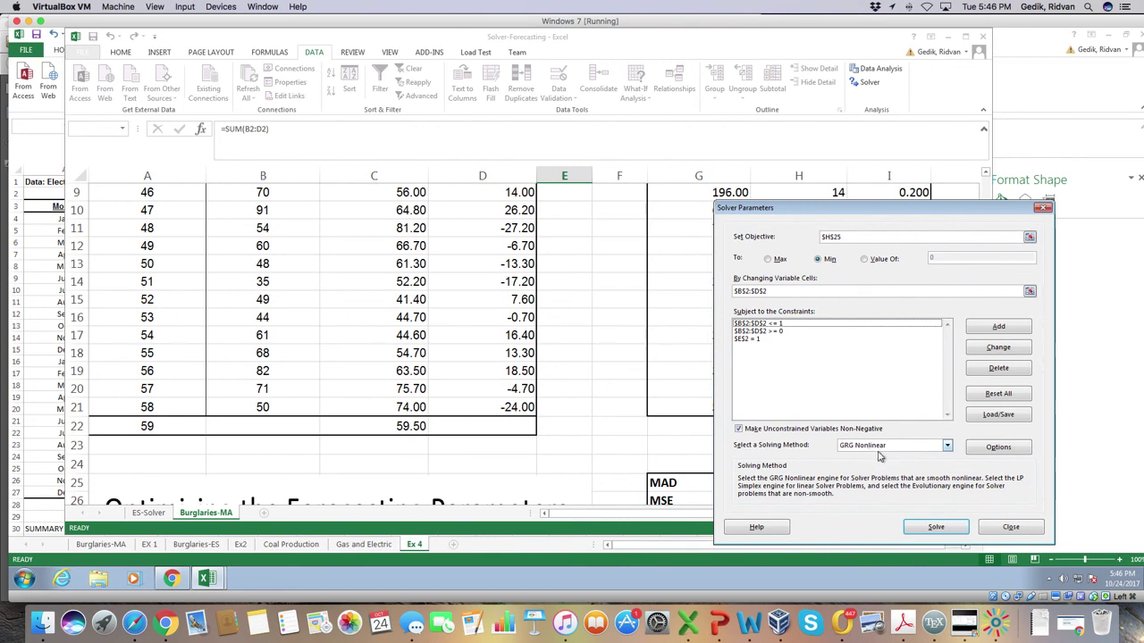
# Solve the MAD minimization with GRG Nonlinear and keep the Solver solution
pyautogui.click(932, 530)
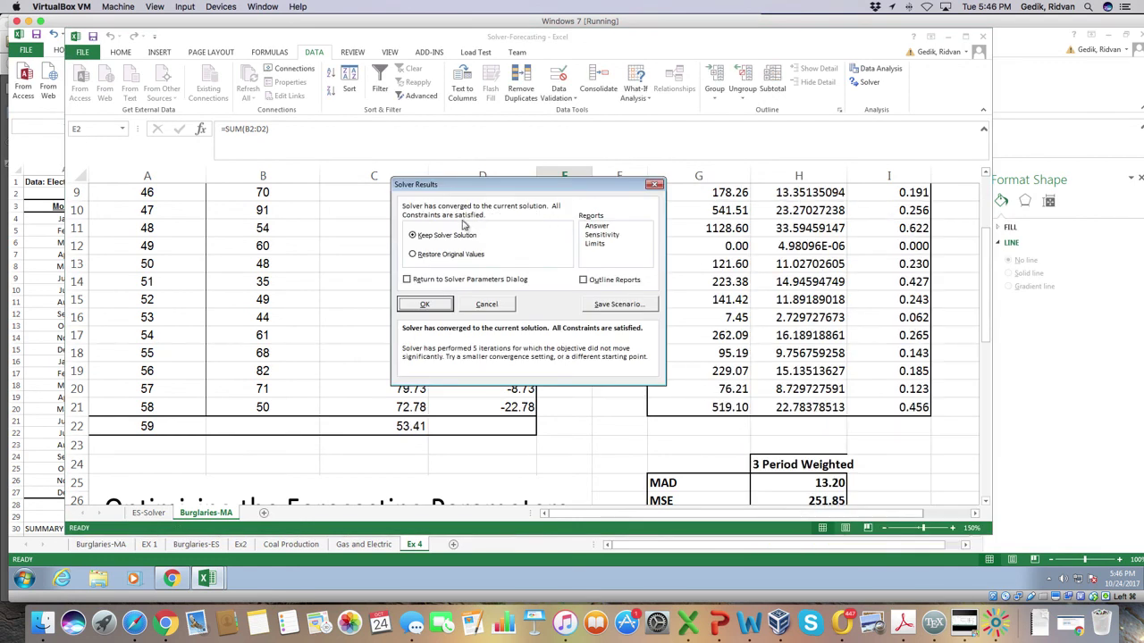
pyautogui.click(428, 304)
pyautogui.scroll(3, 444, 286)
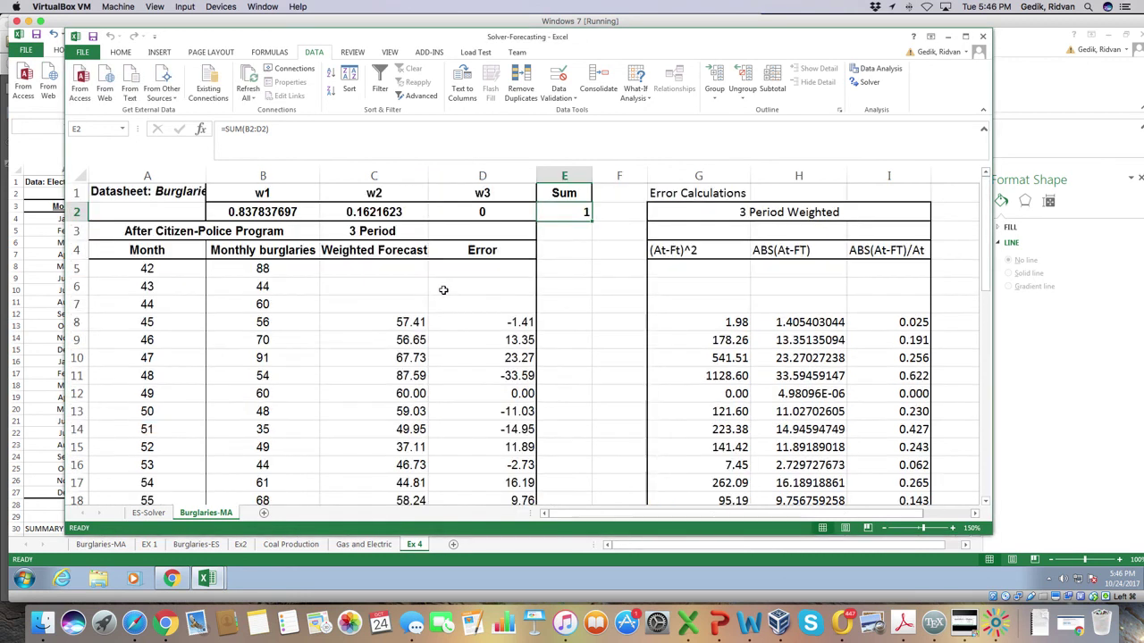
# Examine the MAD-optimized weights w1, w2 and w3 in B2:D2 and the MAD and MSE cells H25 and H26
pyautogui.moveTo(278, 213); pyautogui.dragTo(506, 211)
pyautogui.click(506, 211)
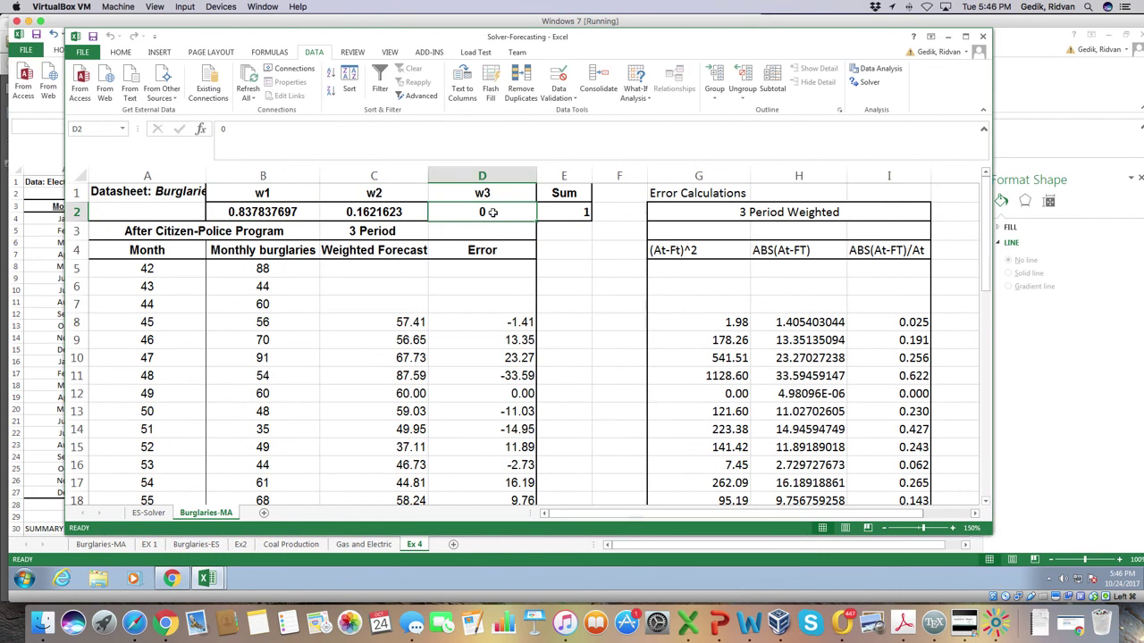
pyautogui.moveTo(392, 214); pyautogui.dragTo(263, 194)
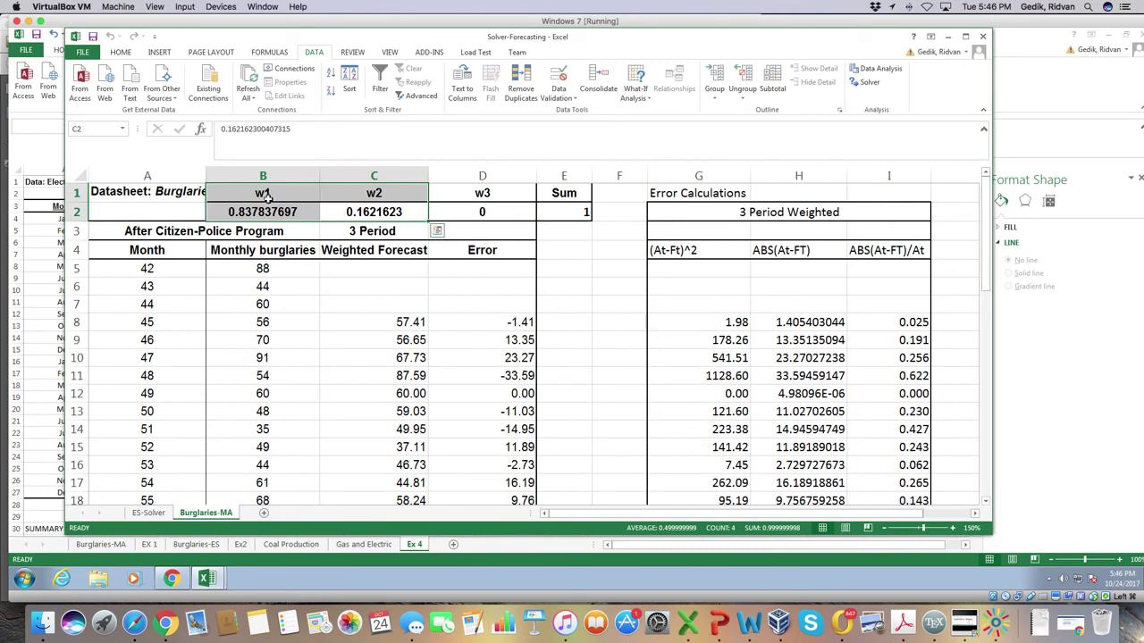
pyautogui.click(282, 212)
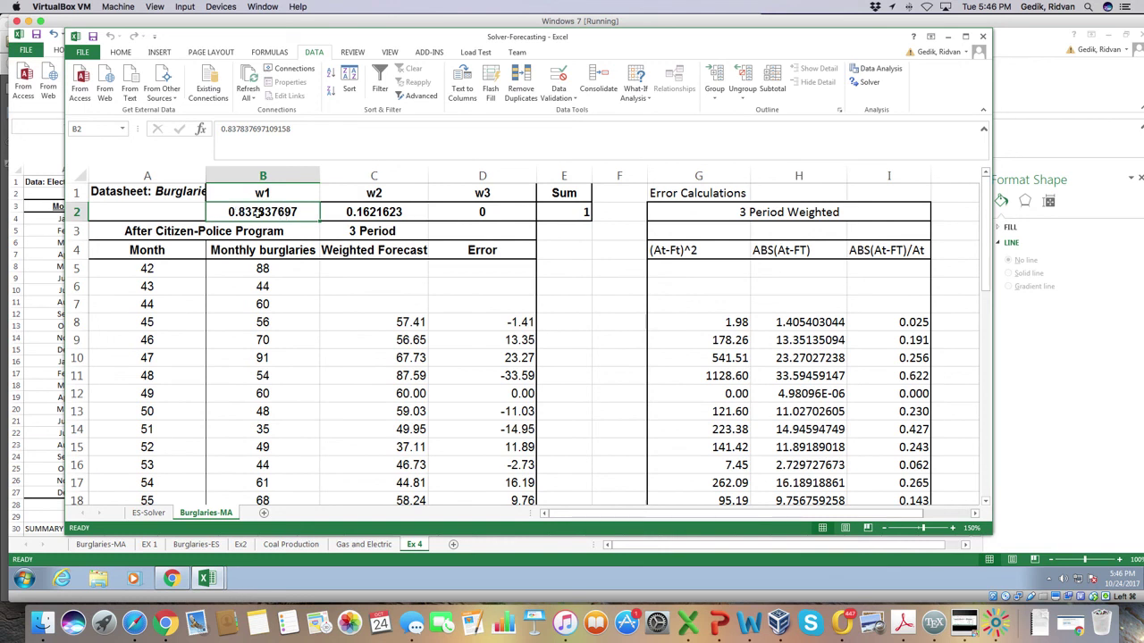
pyautogui.click(395, 215)
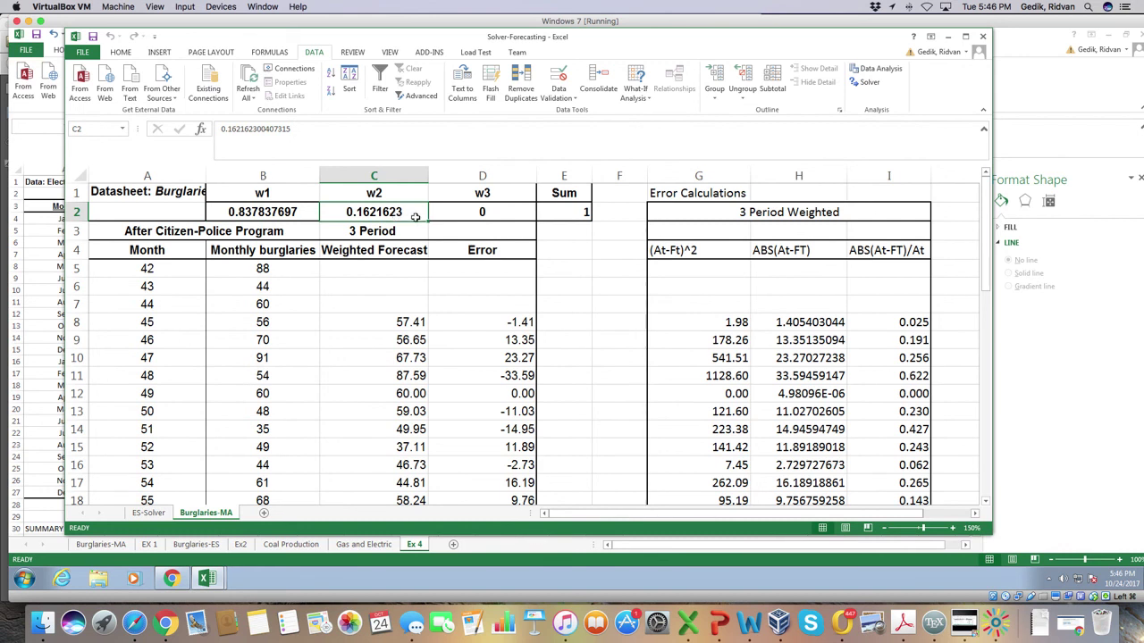
pyautogui.scroll(-6, 411, 215)
pyautogui.click(797, 303)
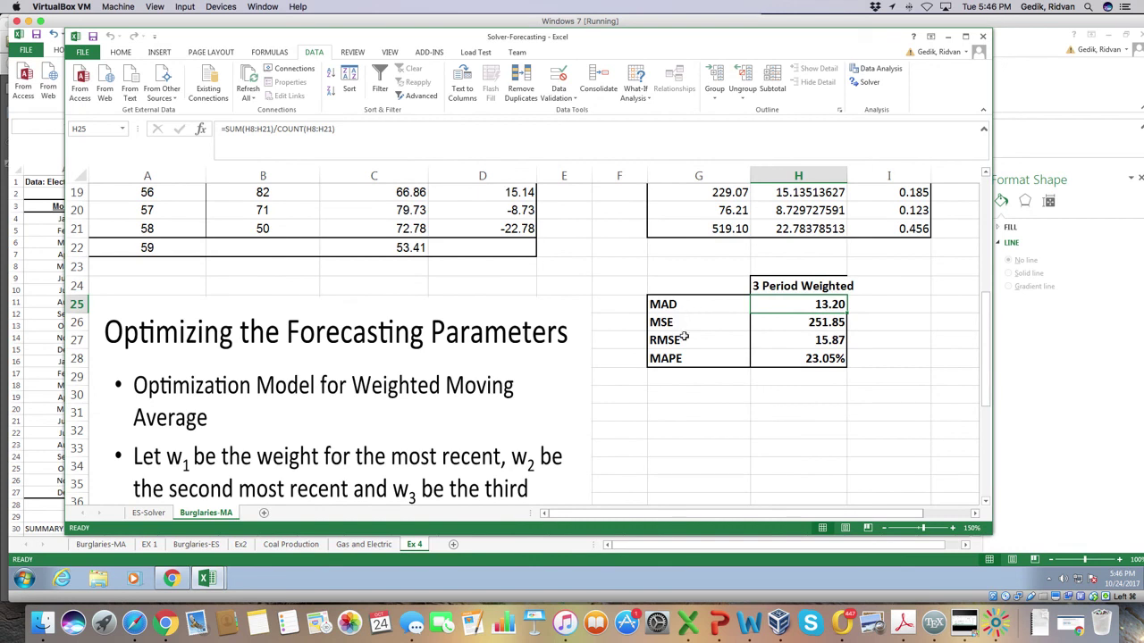
pyautogui.click(815, 324)
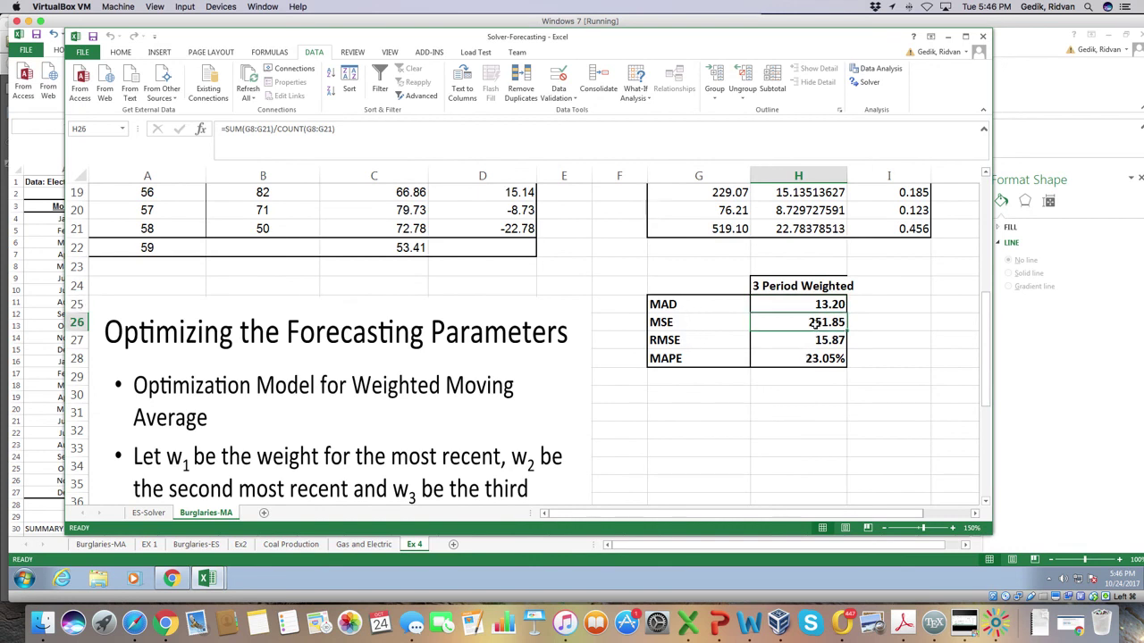
# Change the Solver objective to the MSE cell H26, minimize it, and keep the Solver solution
pyautogui.click(868, 82)
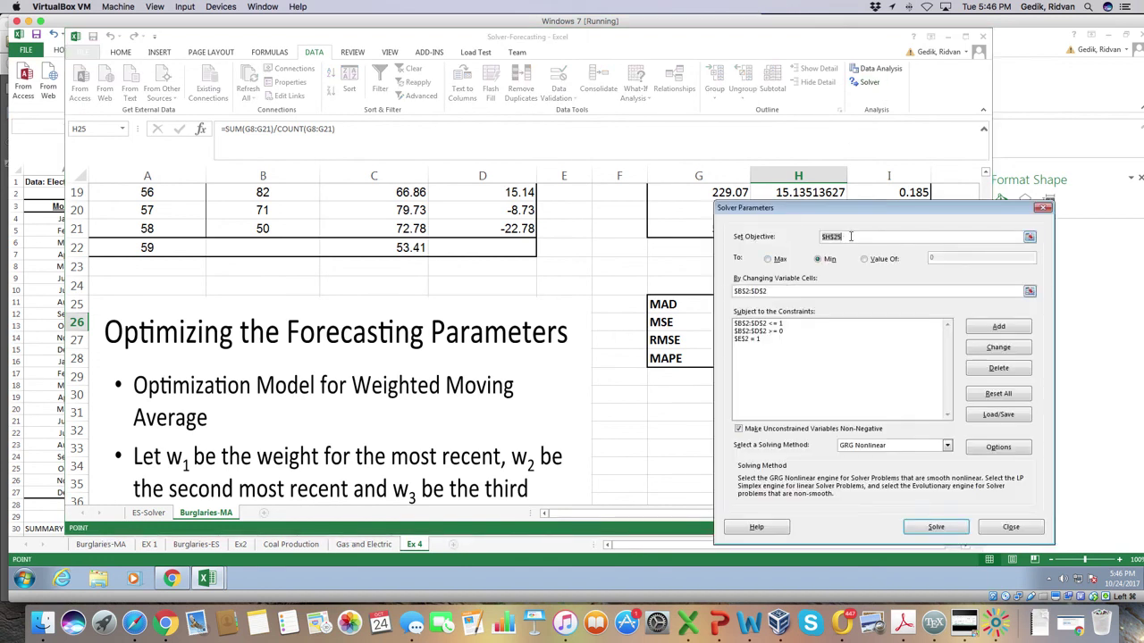
pyautogui.press('BackSpace')
pyautogui.moveTo(821, 212); pyautogui.dragTo(321, 187)
pyautogui.click(815, 324)
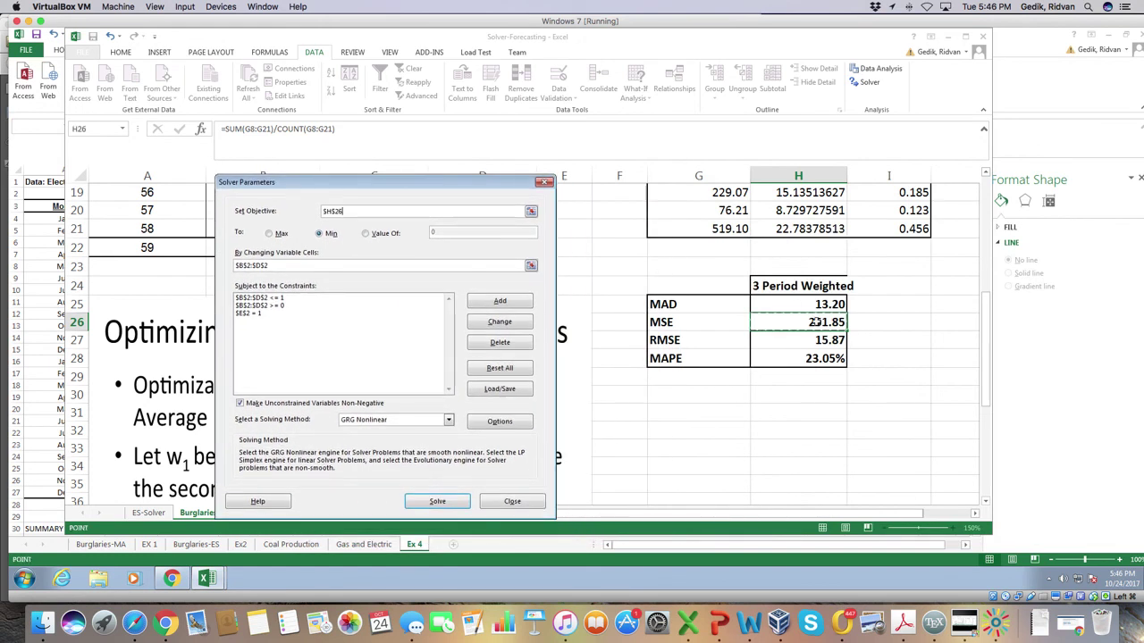
pyautogui.click(437, 501)
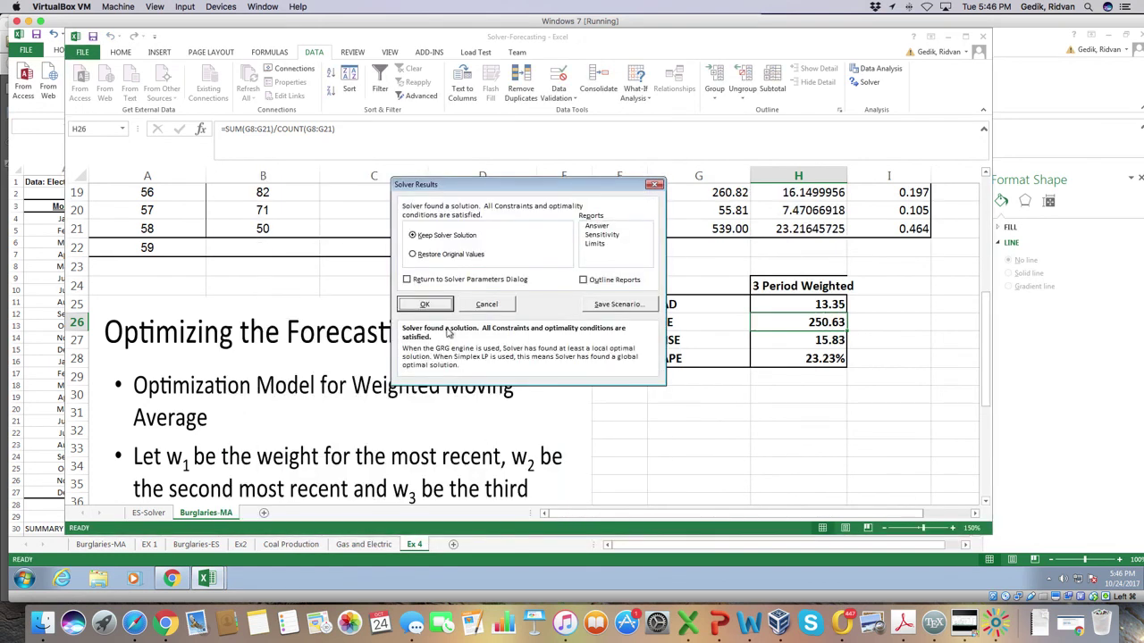
pyautogui.press('Return')
# Examine the MSE-optimized weights w1, w2 and w3 in B2:D2 and their sum in E2
pyautogui.scroll(6, 371, 349)
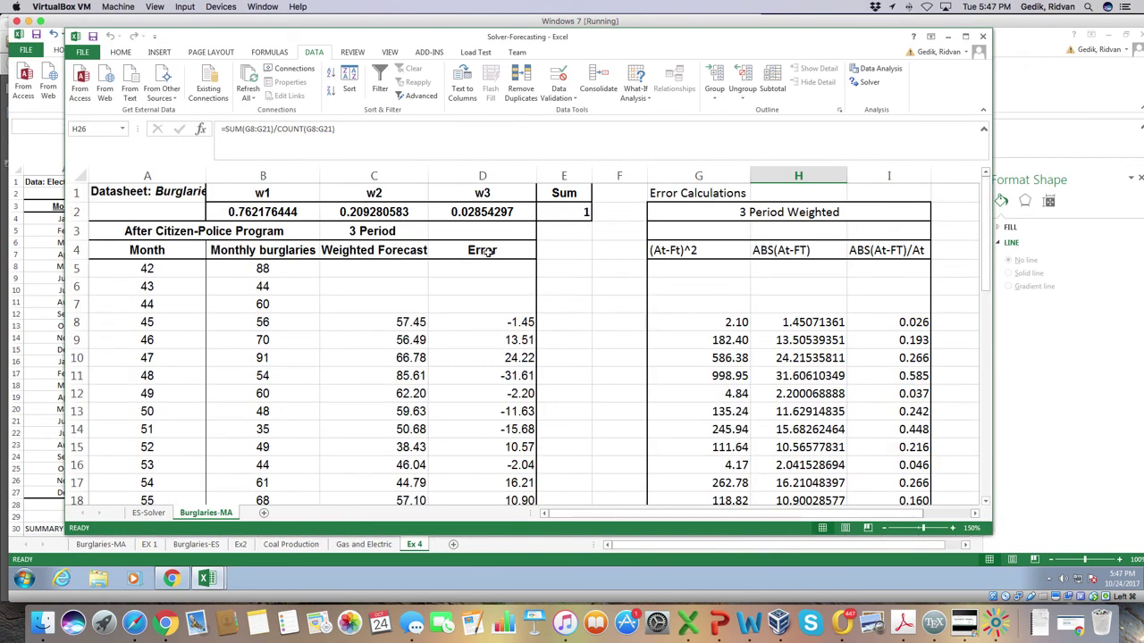
pyautogui.scroll(-7, 763, 366)
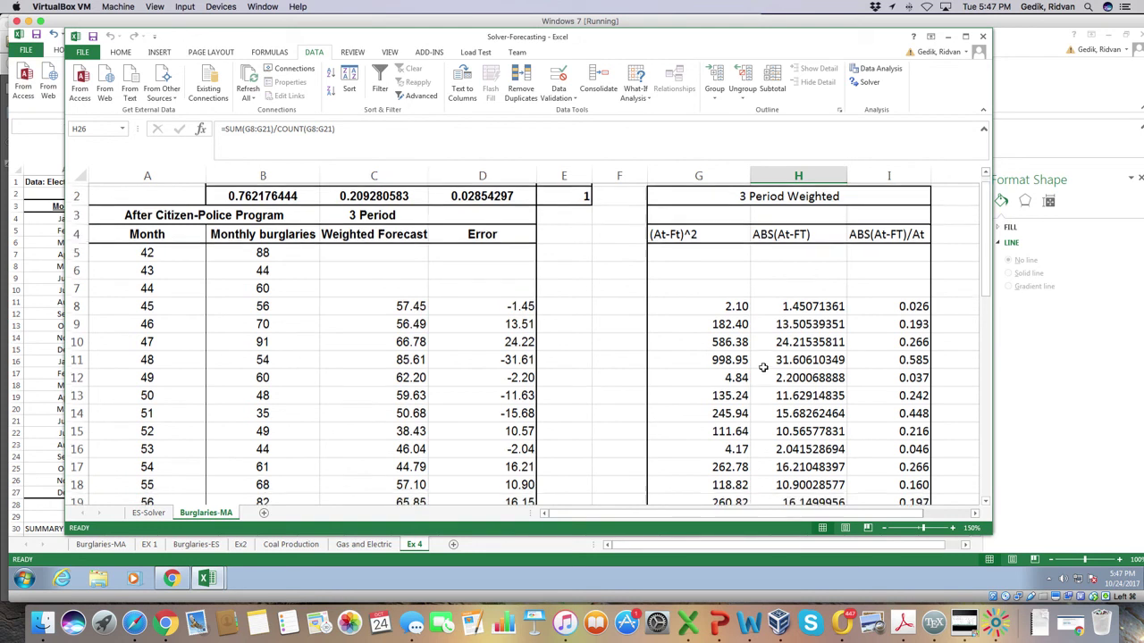
pyautogui.scroll(7, 764, 366)
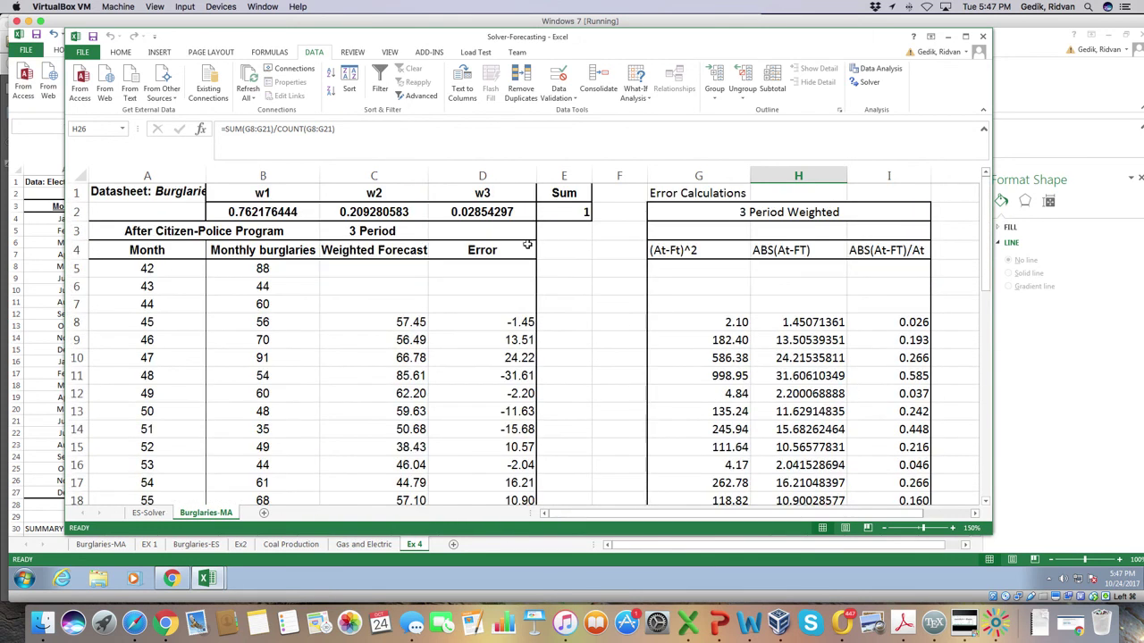
pyautogui.click(484, 214)
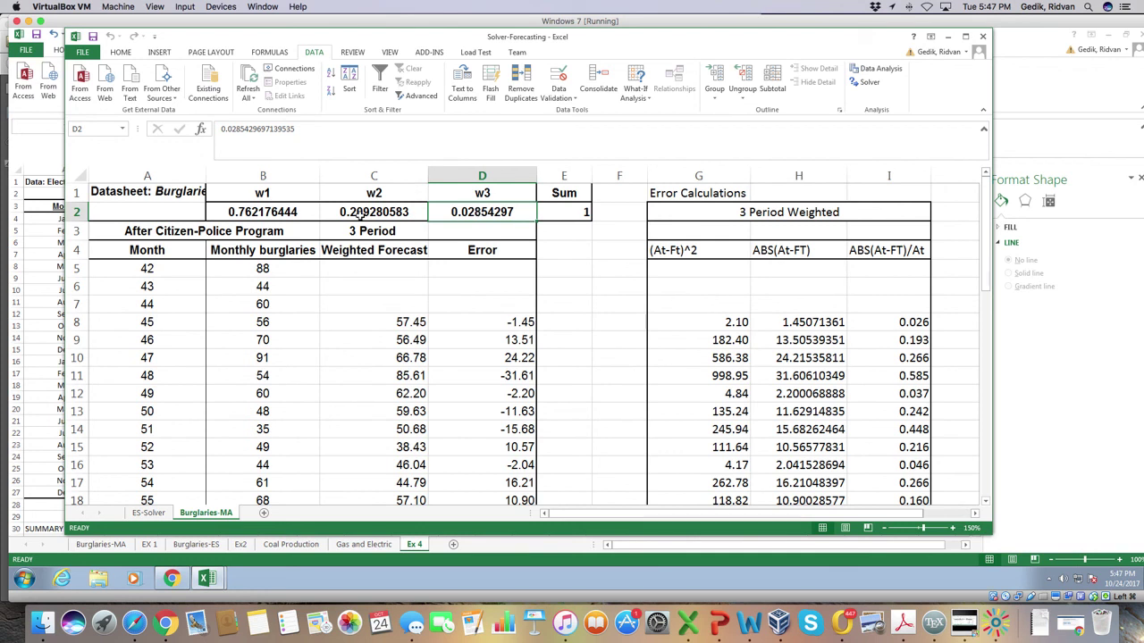
pyautogui.moveTo(282, 212)
pyautogui.mouseDown()
pyautogui.moveTo(487, 212)
pyautogui.moveTo(262, 215)
pyautogui.mouseUp()
pyautogui.click(582, 211)
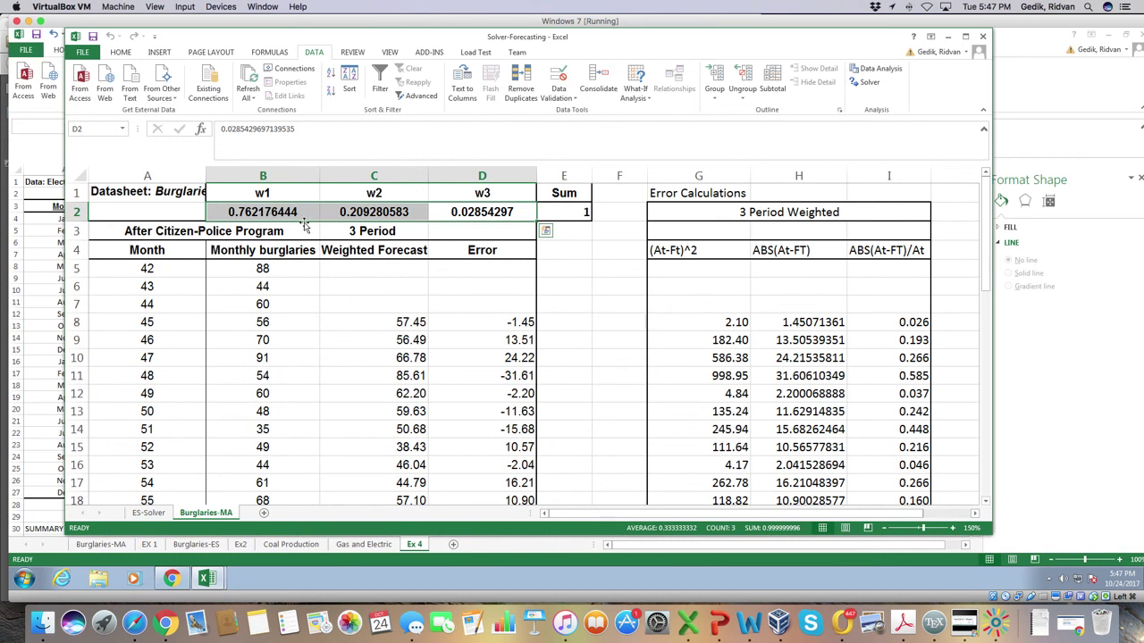
# Look over the weighted forecasts through month 59 and recheck the weights in B2:D2 that produce them
pyautogui.scroll(-7, 362, 253)
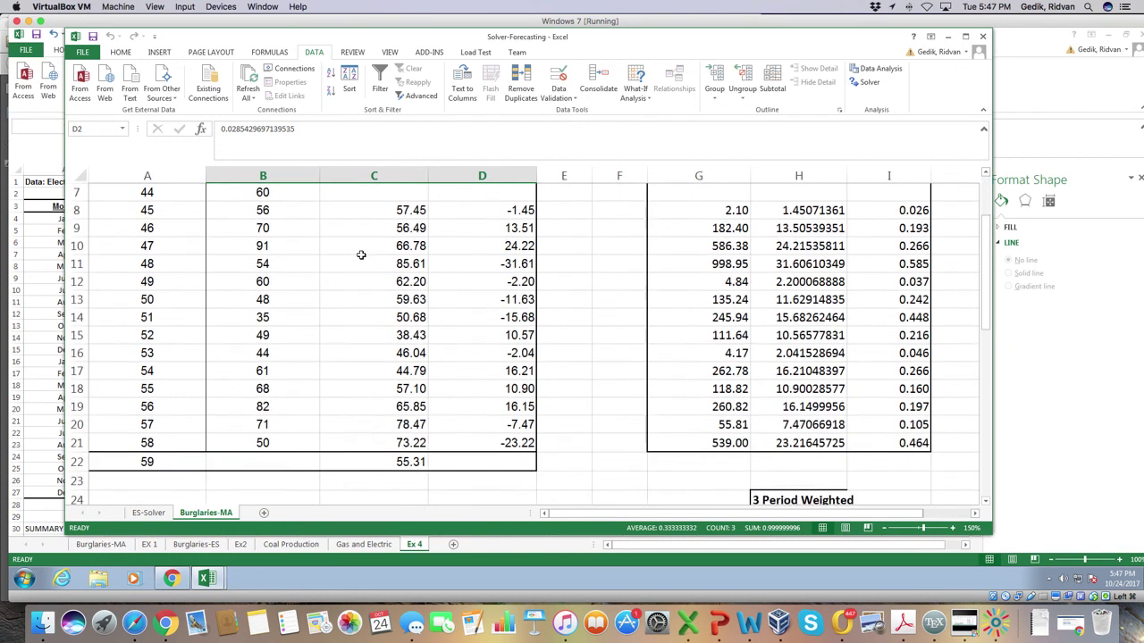
pyautogui.scroll(-3, 361, 254)
pyautogui.scroll(10, 361, 255)
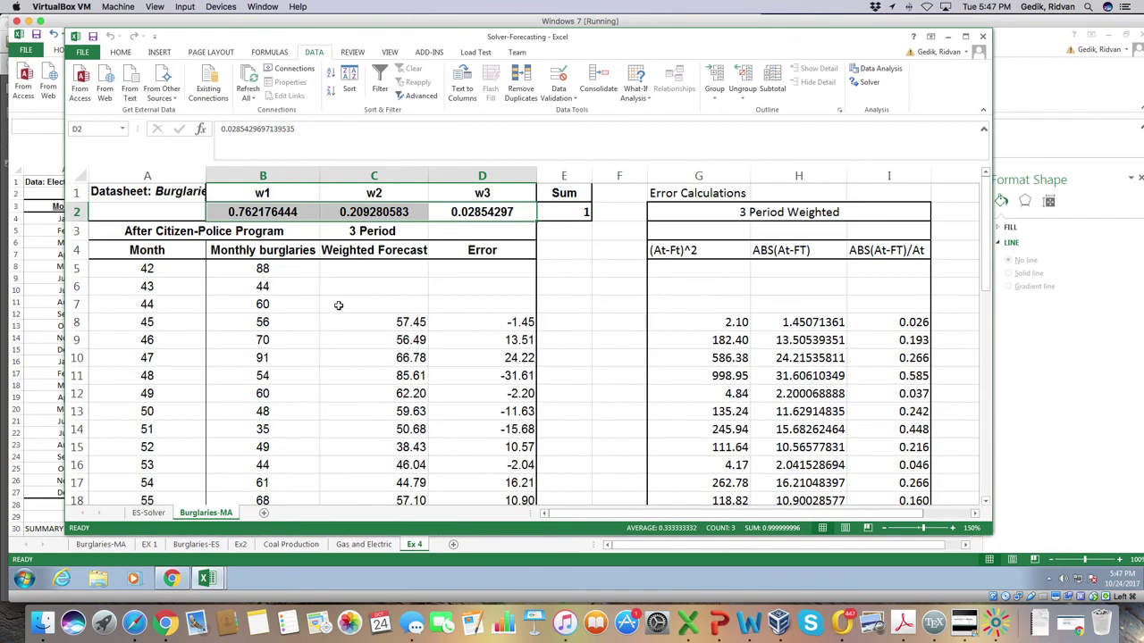
pyautogui.click(336, 298)
pyautogui.moveTo(273, 214); pyautogui.dragTo(499, 213)
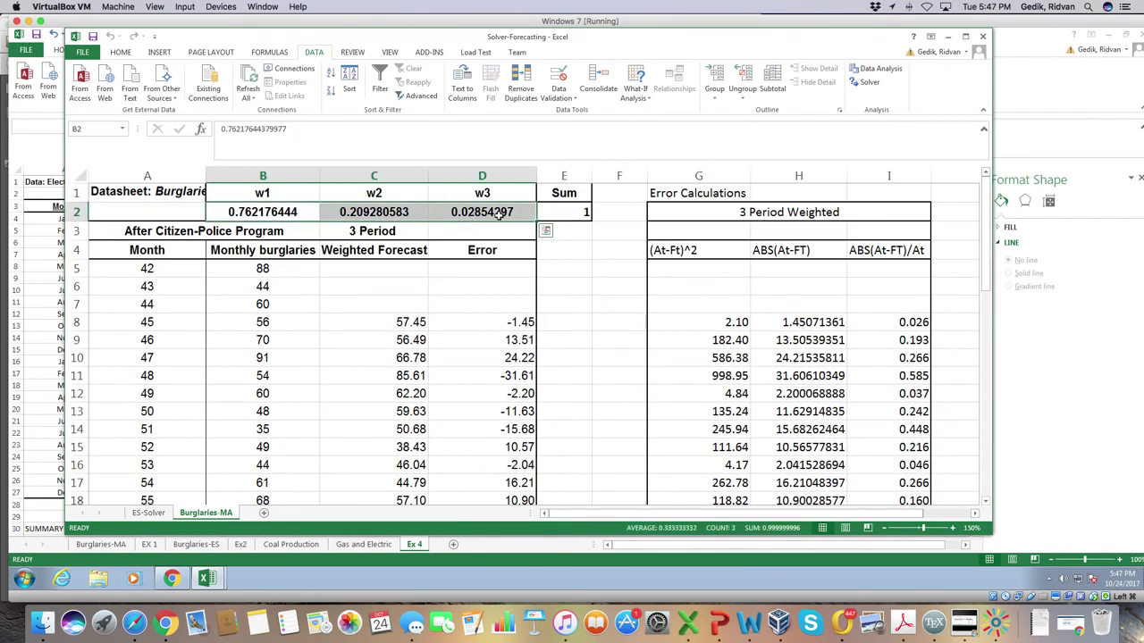
pyautogui.click(576, 299)
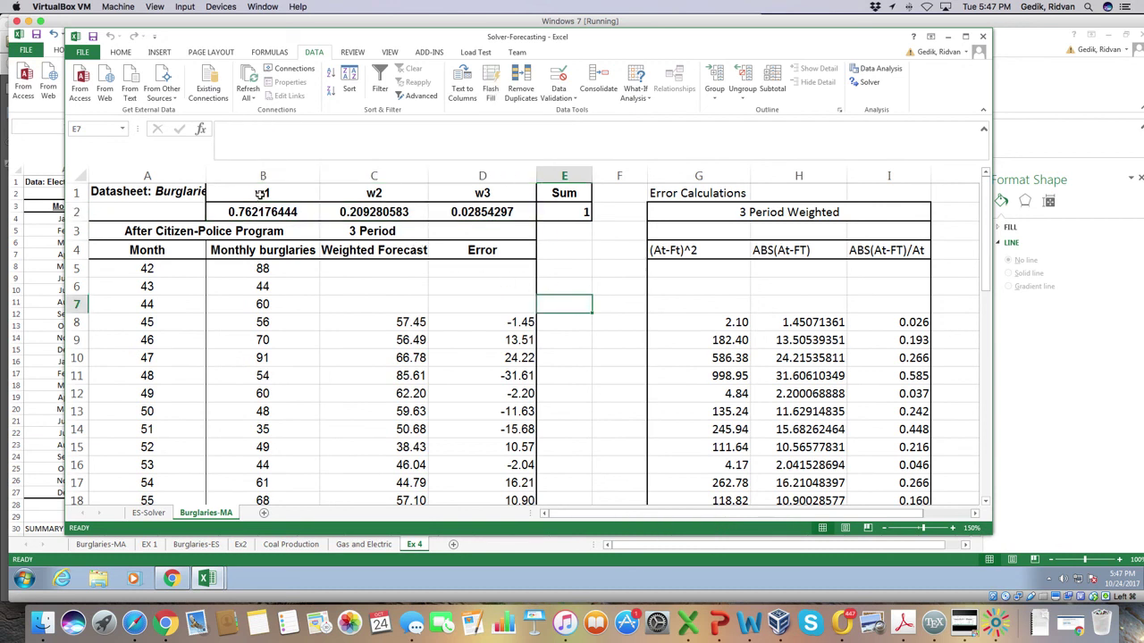
pyautogui.moveTo(260, 194); pyautogui.dragTo(478, 212)
pyautogui.moveTo(261, 214); pyautogui.dragTo(467, 215)
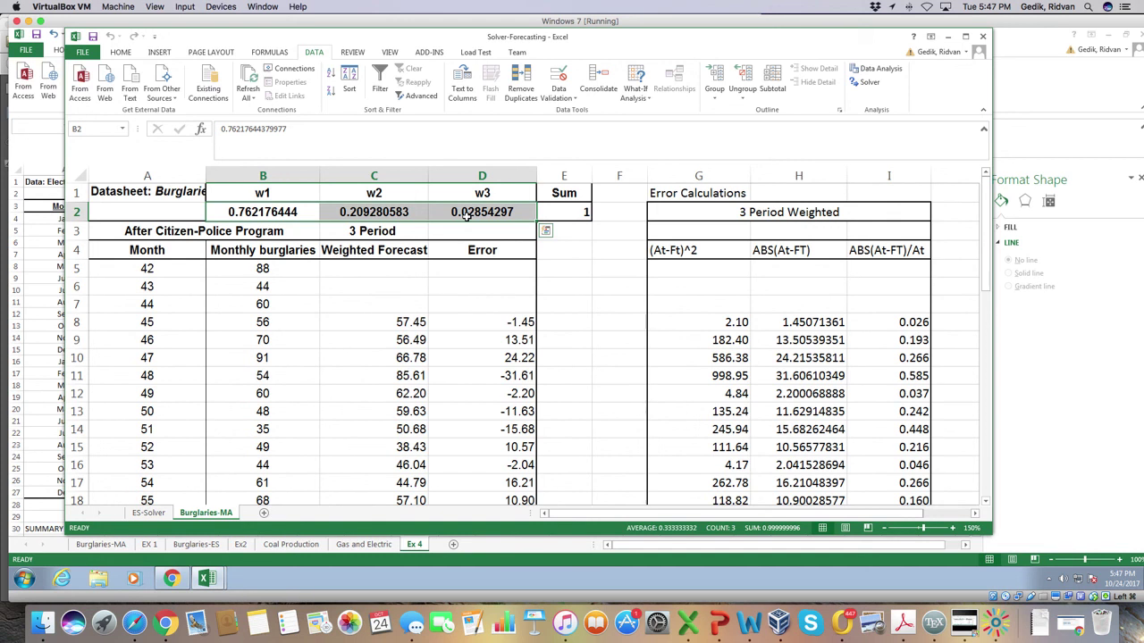
pyautogui.click(471, 267)
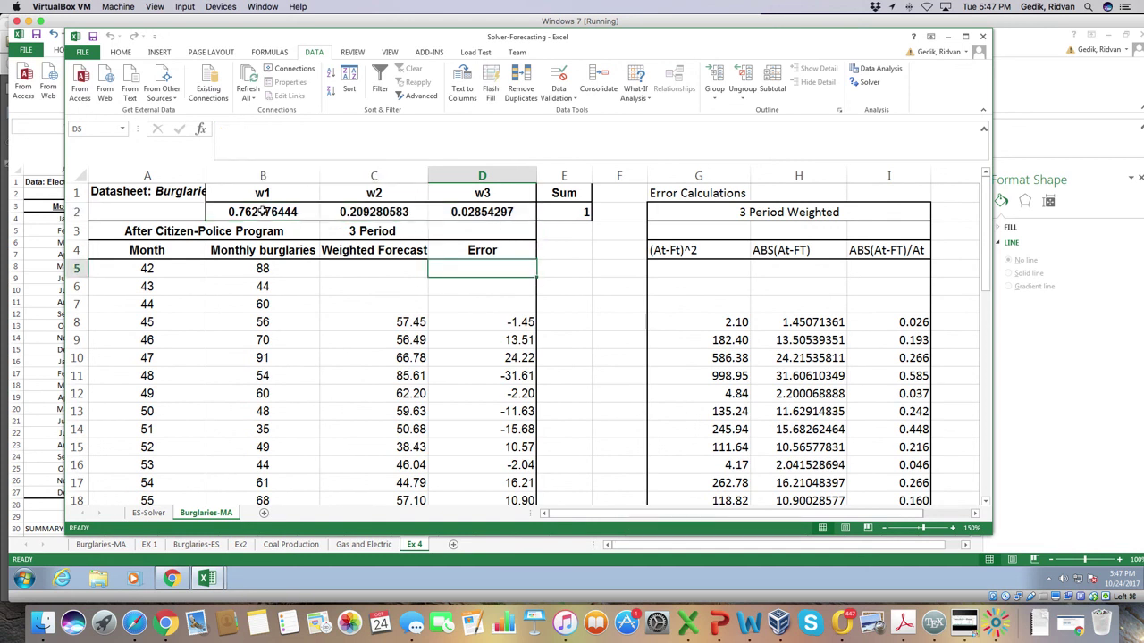
# Check the weights in B2:D2 on the Burglaries-MA sheet against the MSE formula in H26 and the MAD formula in H25
pyautogui.moveTo(262, 212); pyautogui.dragTo(474, 213)
pyautogui.scroll(-6, 643, 300)
pyautogui.scroll(6, 643, 300)
pyautogui.scroll(-6, 643, 300)
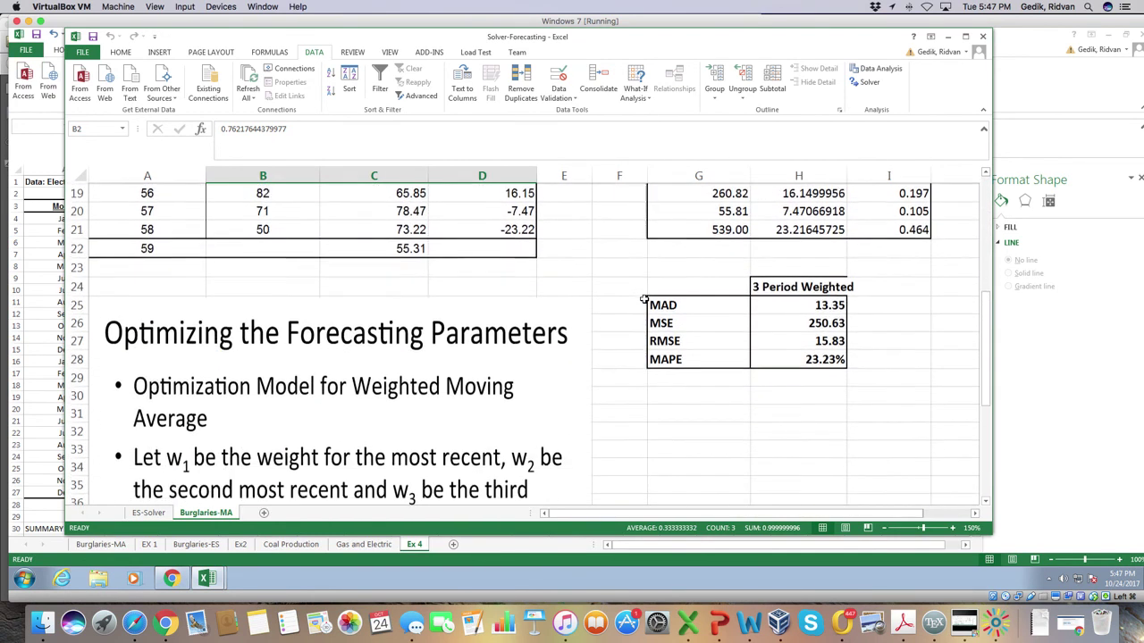
pyautogui.click(828, 324)
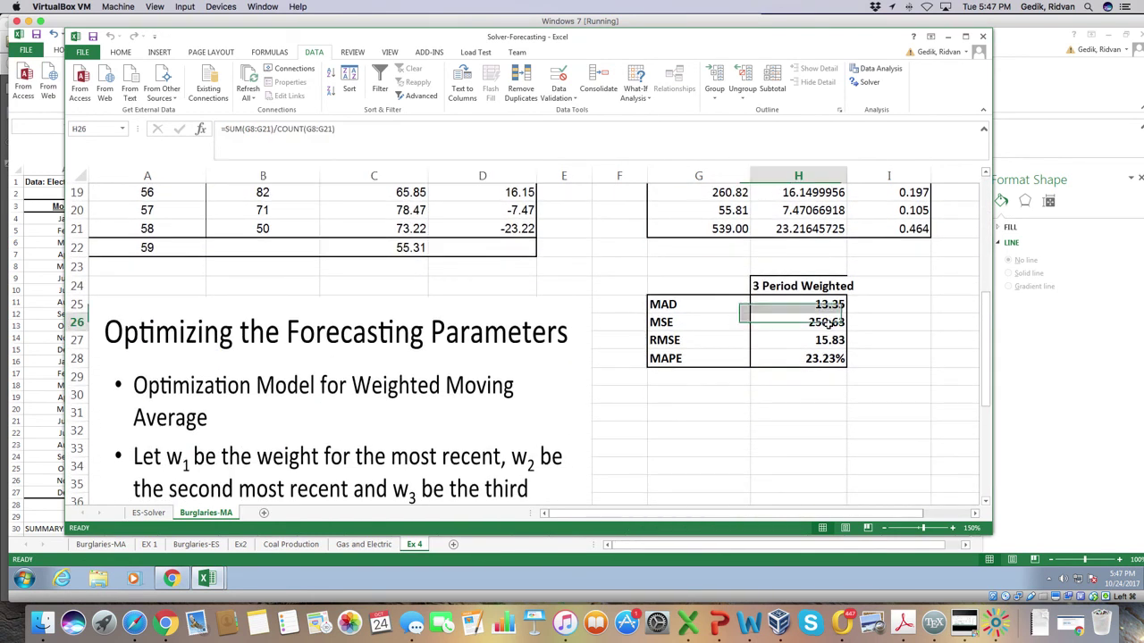
pyautogui.click(802, 310)
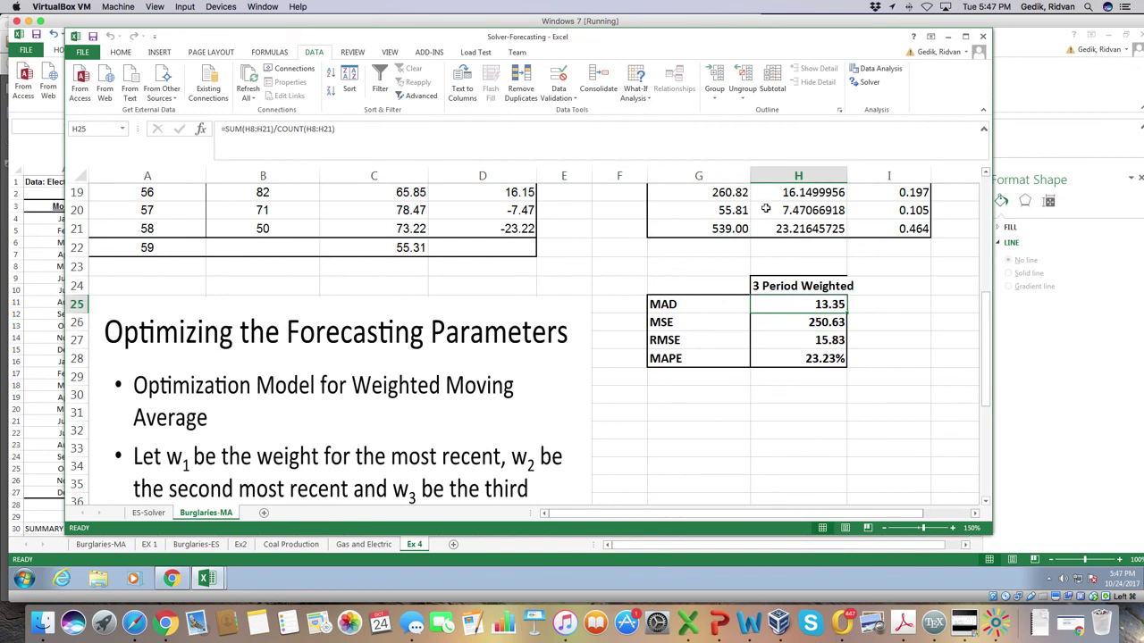
# Review the objective cell in the Solver parameters and close them without solving
pyautogui.click(868, 81)
pyautogui.click(358, 218)
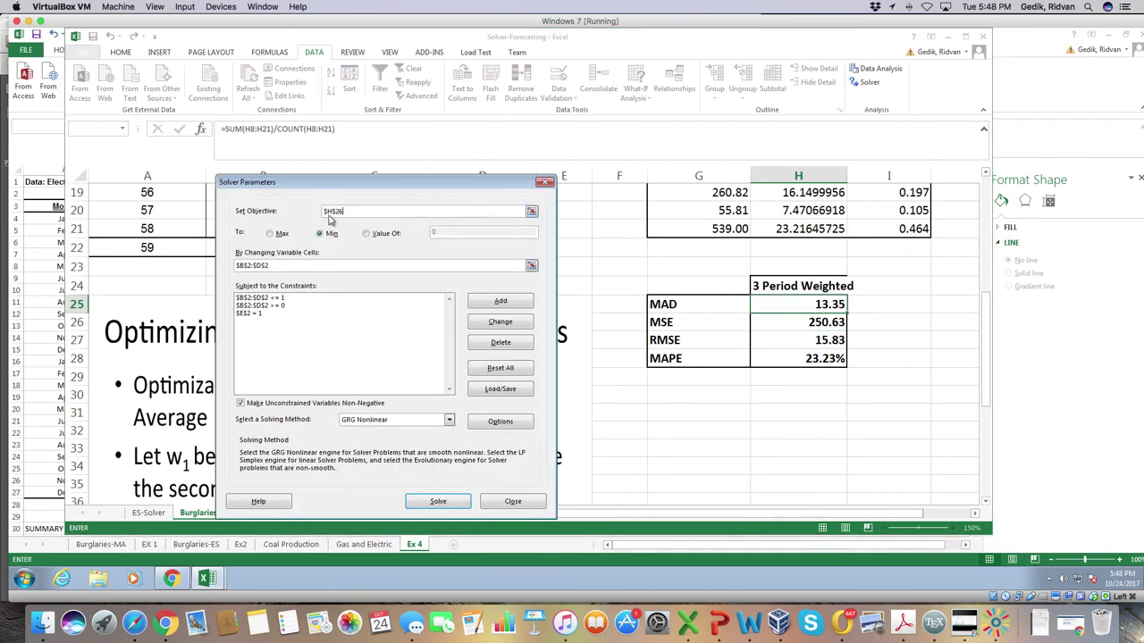
pyautogui.click(512, 501)
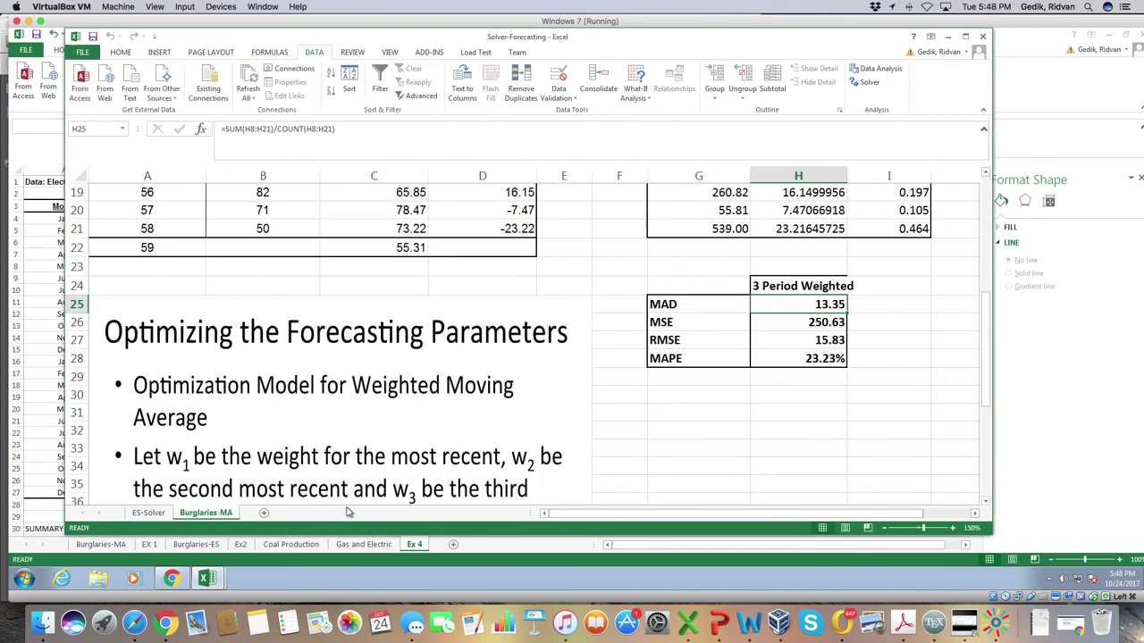
# Review the ES-Solver sheet's alpha in C4, its forecasts, the MAD, MSE and MAPE cells, and the error formula in D7
pyautogui.click(149, 514)
pyautogui.scroll(1, 265, 442)
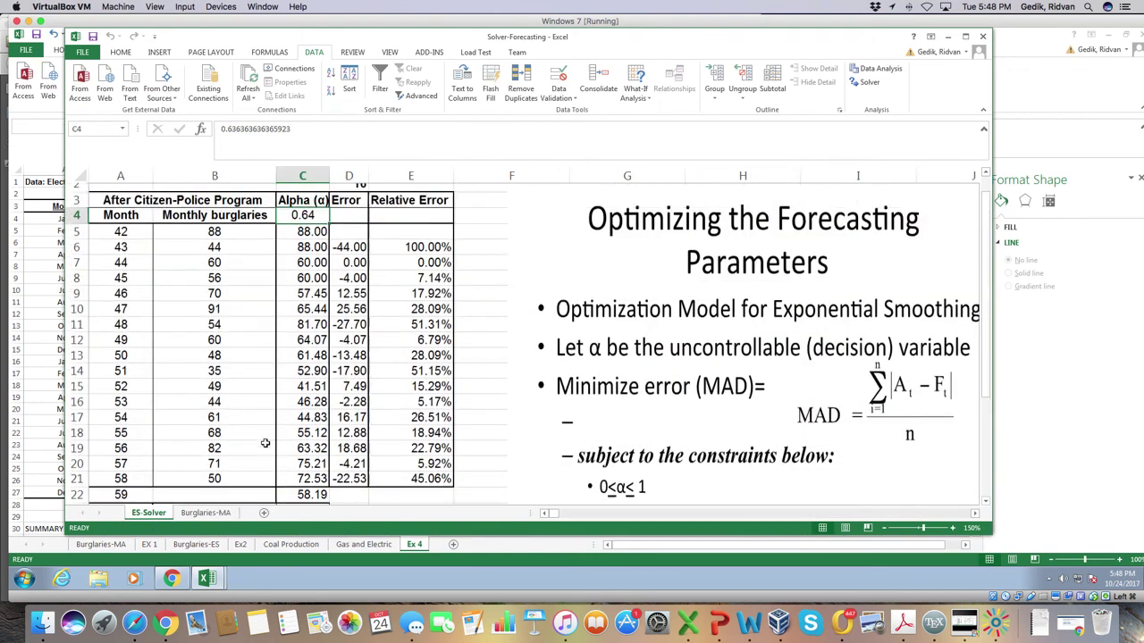
pyautogui.scroll(-2, 623, 427)
pyautogui.scroll(2, 612, 437)
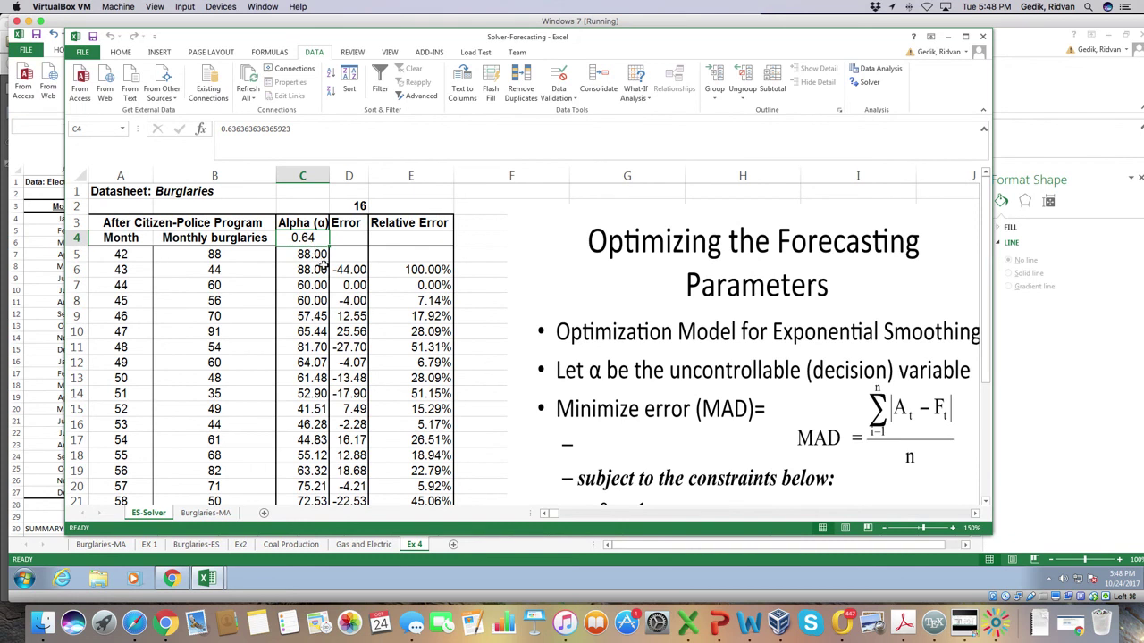
pyautogui.scroll(-4, 690, 469)
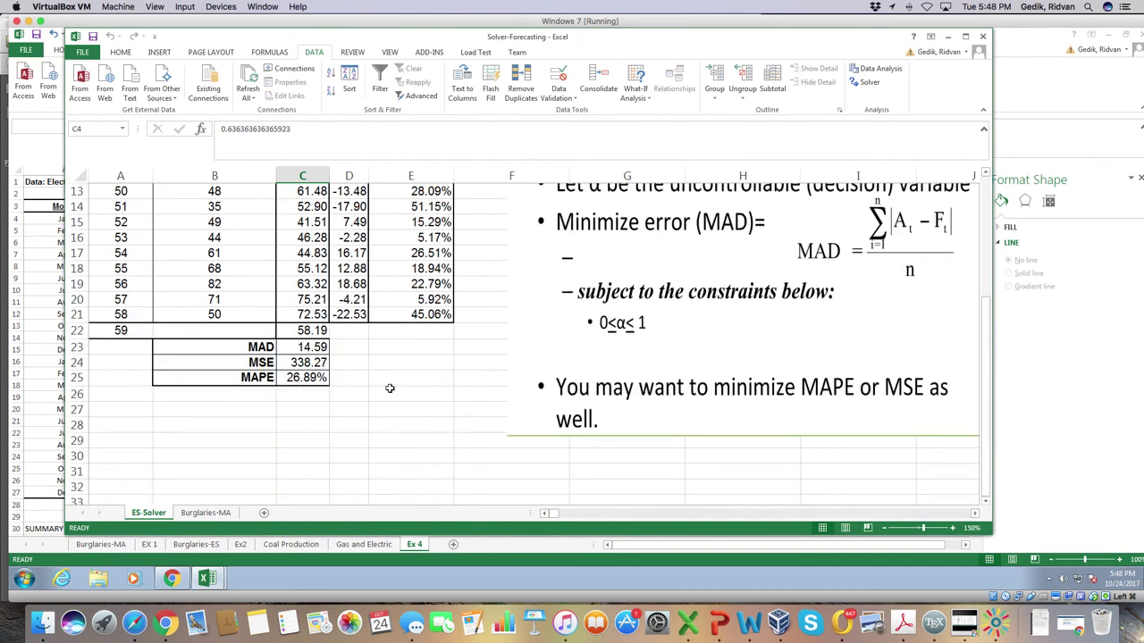
pyautogui.scroll(4, 315, 363)
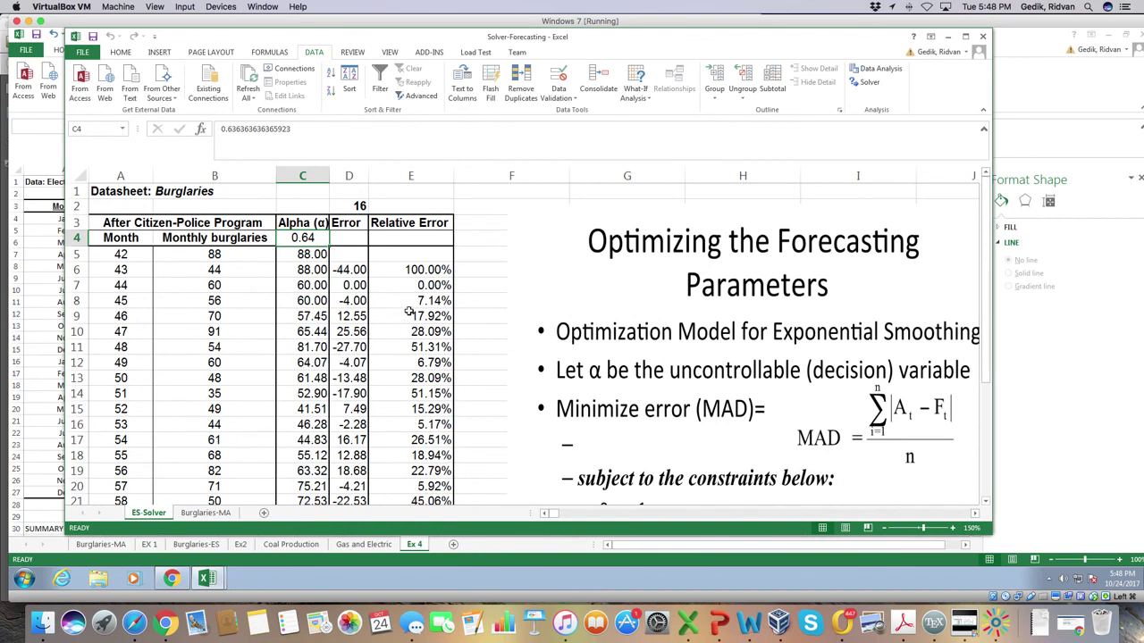
pyautogui.click(340, 287)
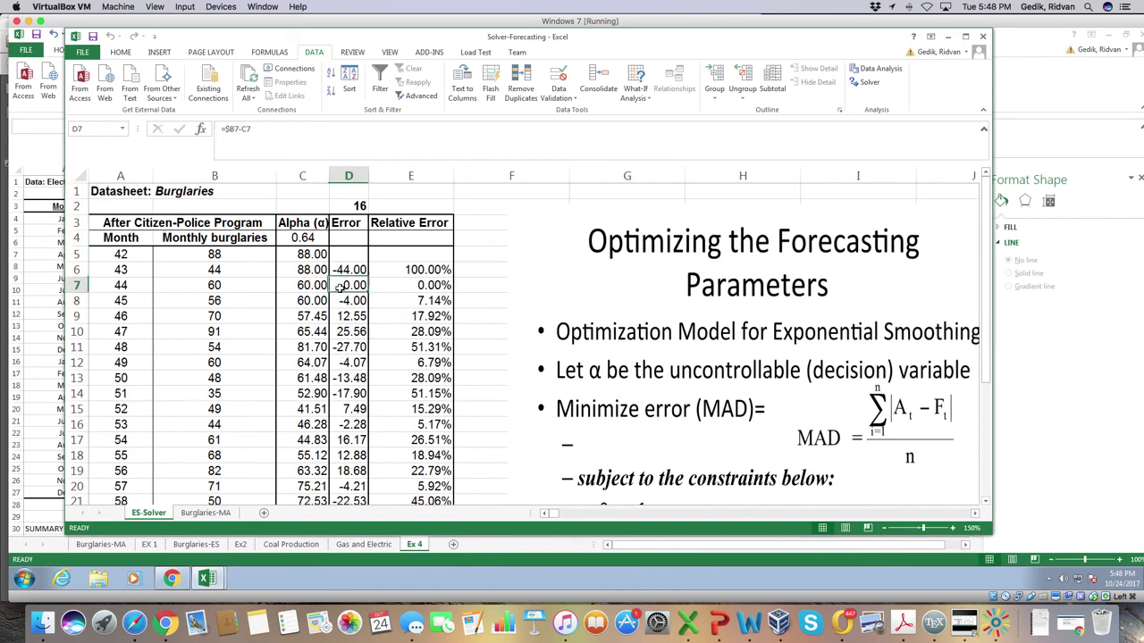